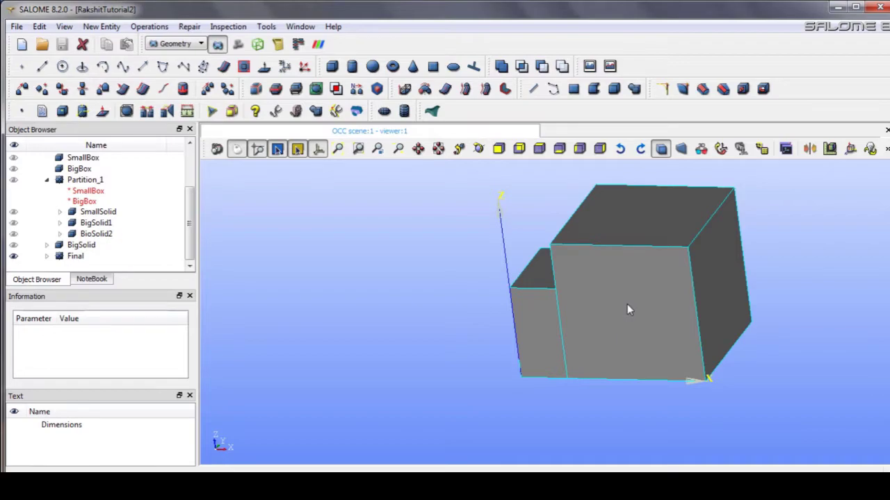
Switch to the Mesh module and start creating a mesh named Final on the Final geometry
left_click_drag(611, 302, 604, 330)
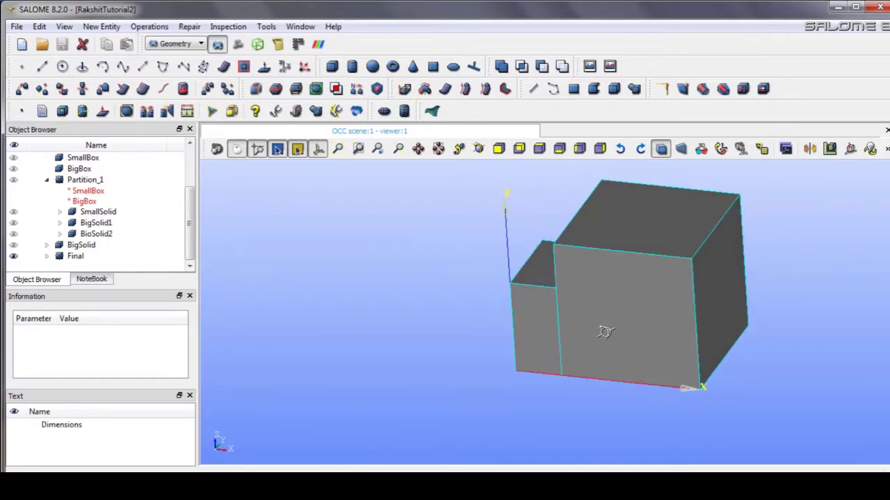
left_click(71, 263)
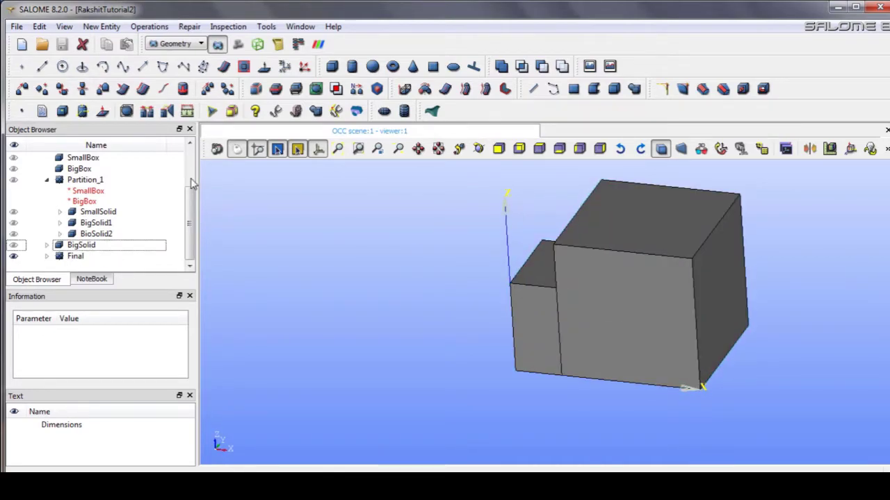
left_click(238, 44)
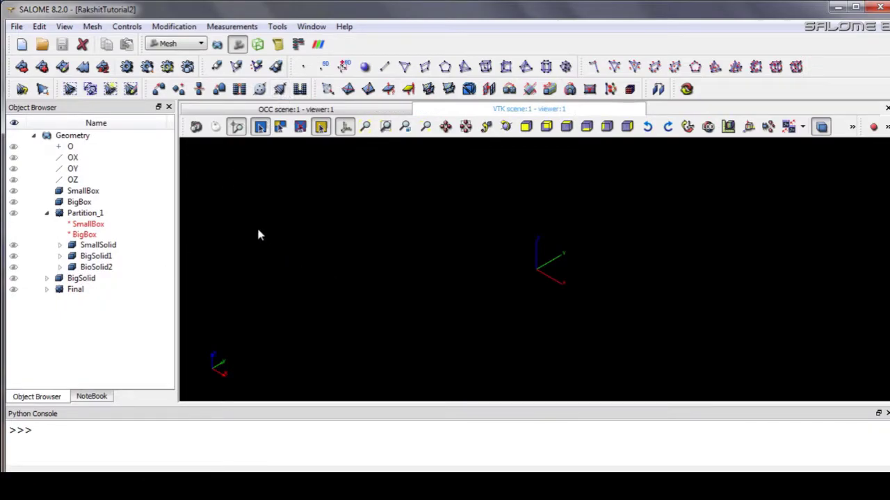
left_click(75, 290)
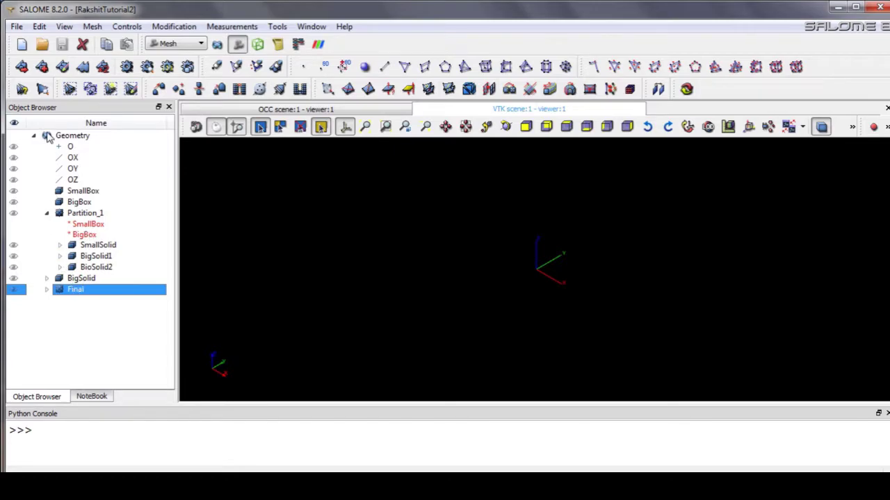
left_click(21, 67)
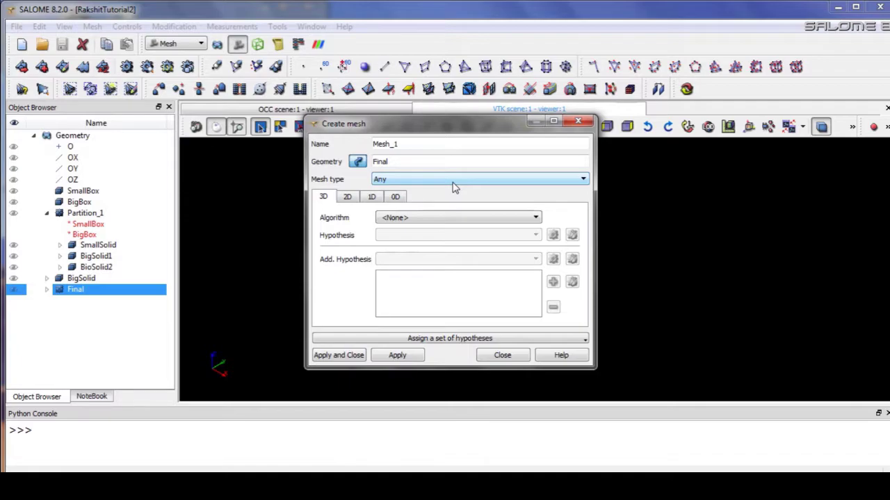
left_click_drag(407, 144, 350, 145)
type("Final")
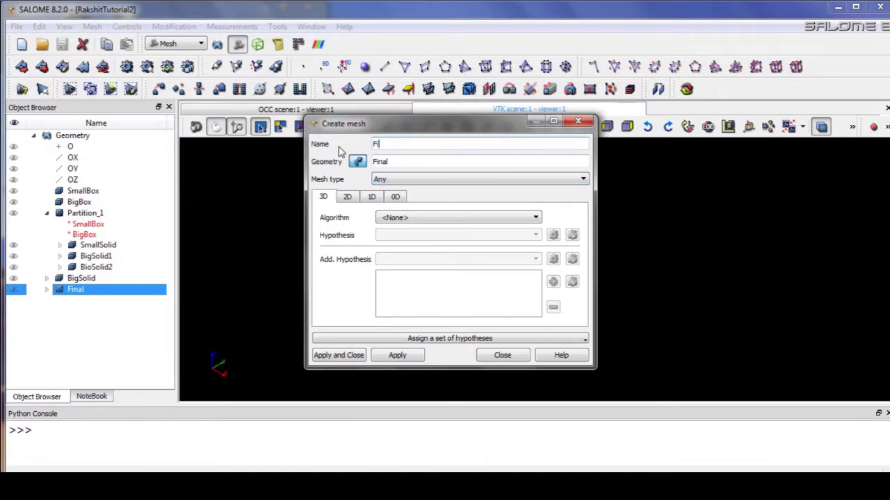
Assign the automatic hexahedral hypothesis set to the mesh, declining its proposed Number of Segments hypothesis
left_click(397, 340)
left_click(398, 369)
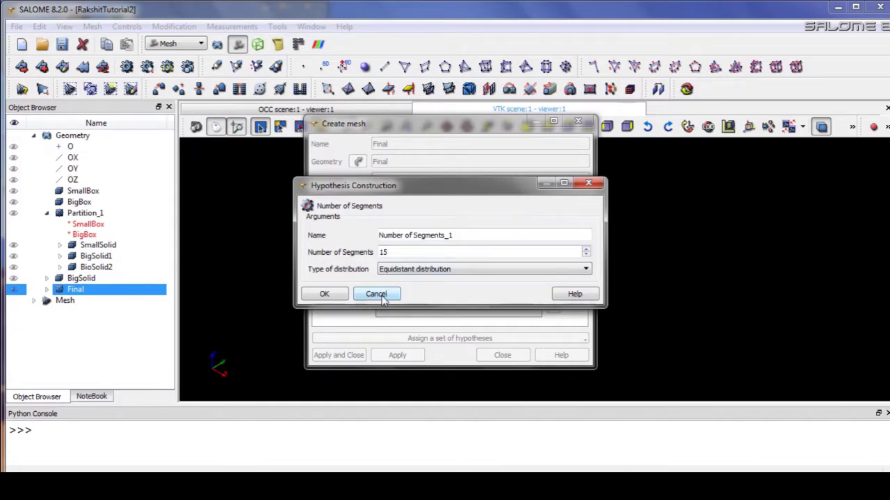
left_click_drag(400, 253, 350, 257)
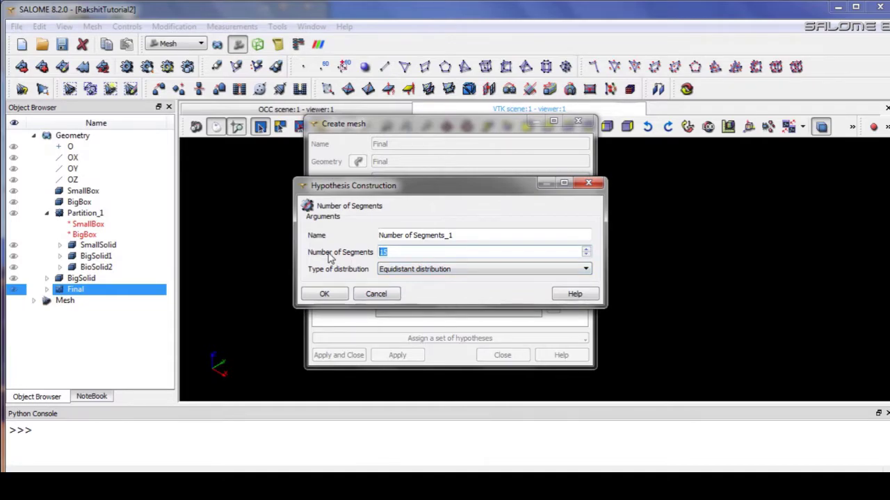
left_click(376, 294)
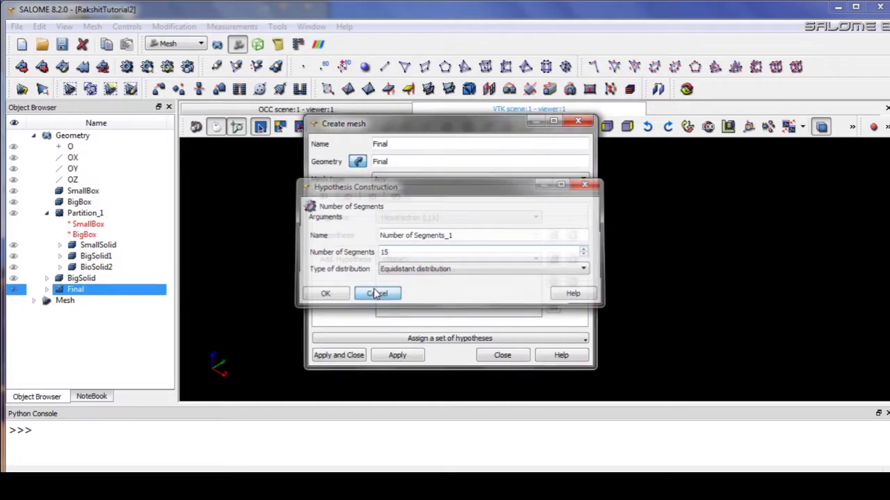
Give the 1D Wire Discretisation algorithm a Local Length hypothesis with length 0.1, and create the mesh
left_click(373, 197)
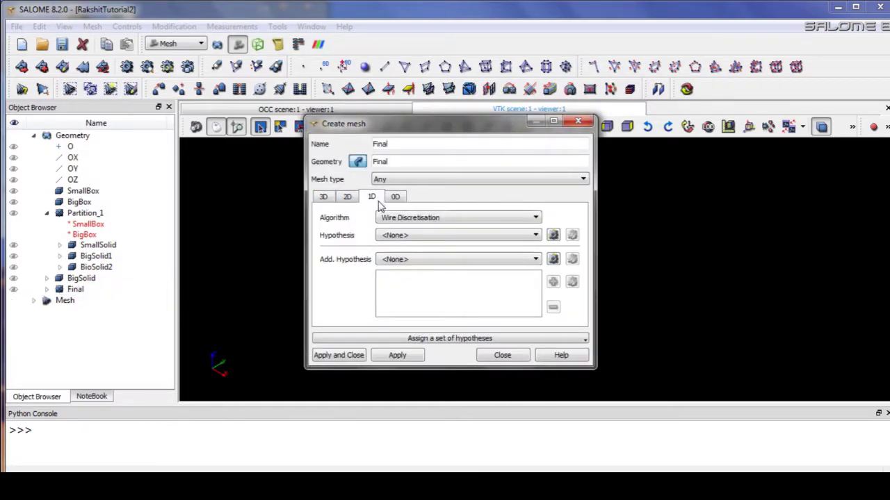
left_click(554, 235)
left_click(590, 276)
left_click_drag(470, 249, 431, 255)
type("1")
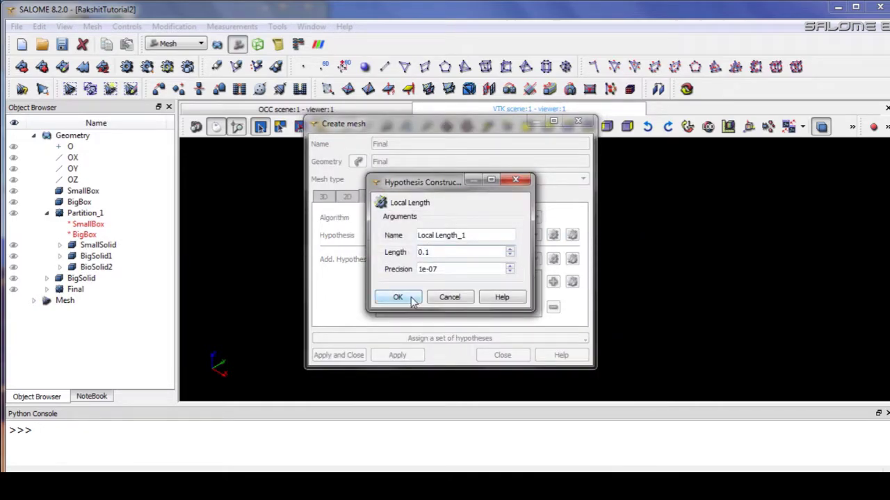
left_click(397, 297)
left_click(339, 355)
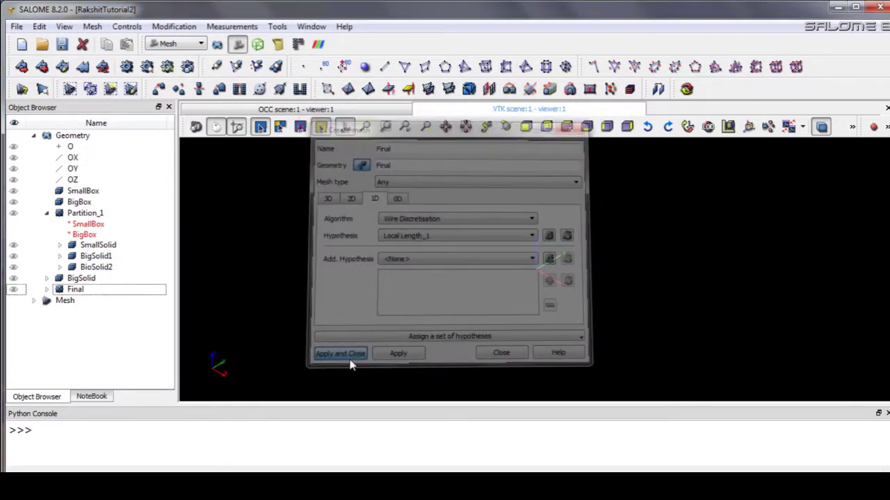
Compute the Final mesh with the hexahedral settings and inspect the whole result in the 3D view
left_click(128, 67)
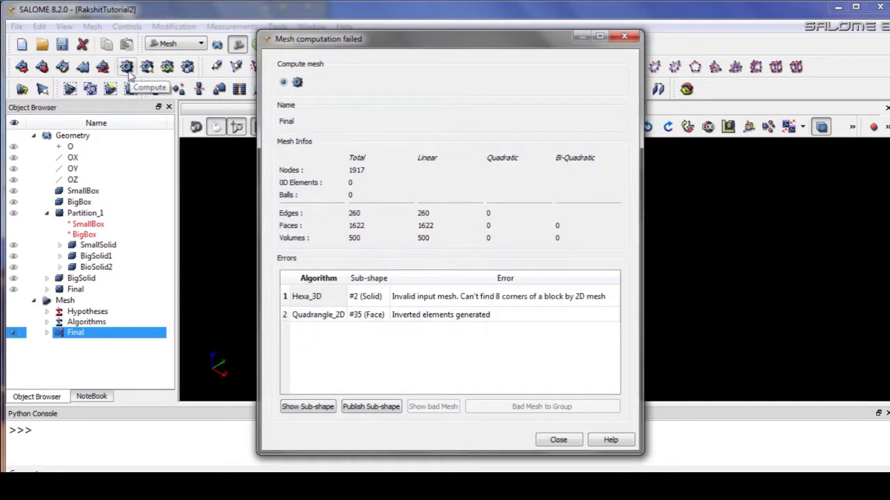
left_click(558, 440)
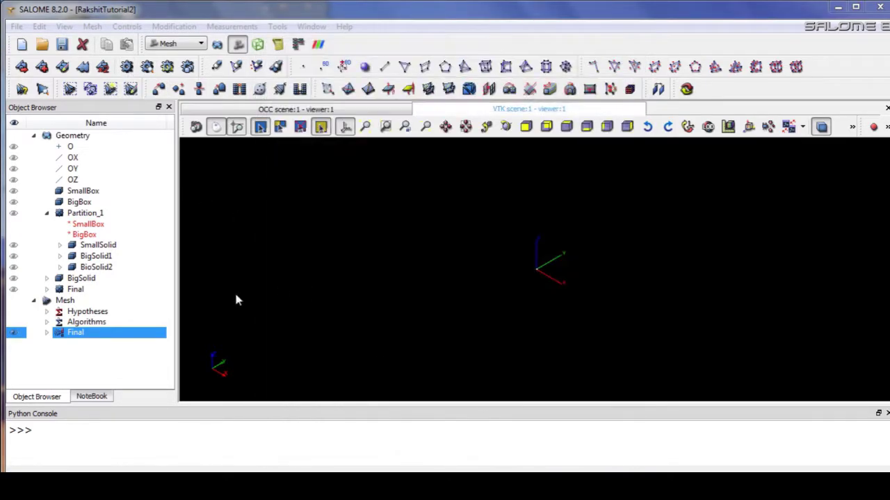
left_click(362, 129)
left_click_drag(525, 257, 622, 344)
right_click_drag(623, 347, 598, 313, "ctrl")
Clear the Final mesh data and add a Quadrangle Parameters hypothesis to its 2D Quadrangle: Mapping algorithm
right_click(104, 338)
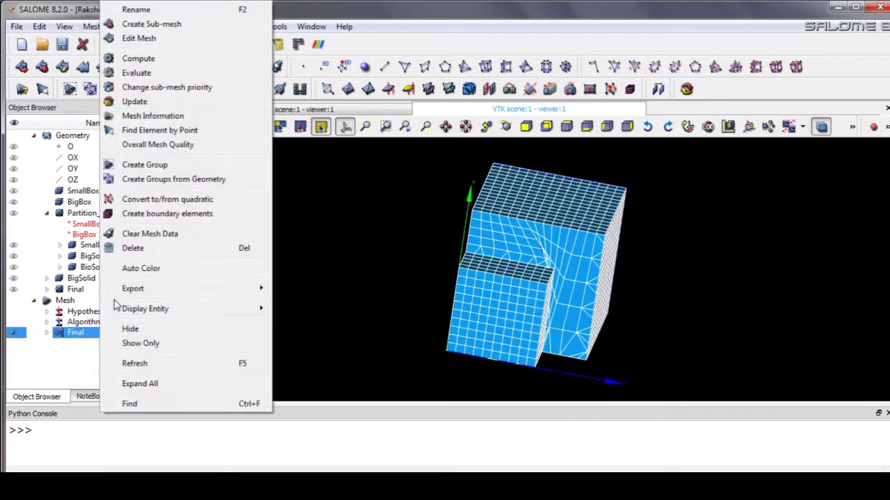
left_click(144, 235)
right_click(104, 333)
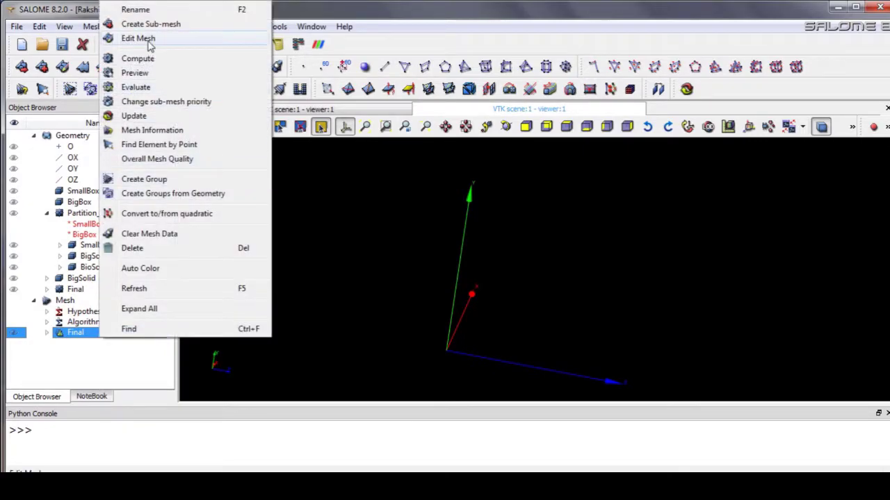
left_click(148, 39)
left_click(346, 196)
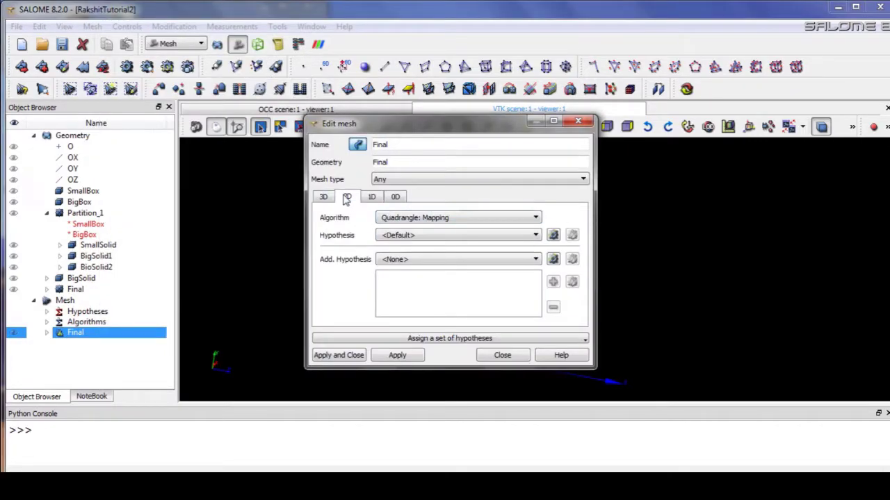
left_click(554, 235)
left_click(581, 243)
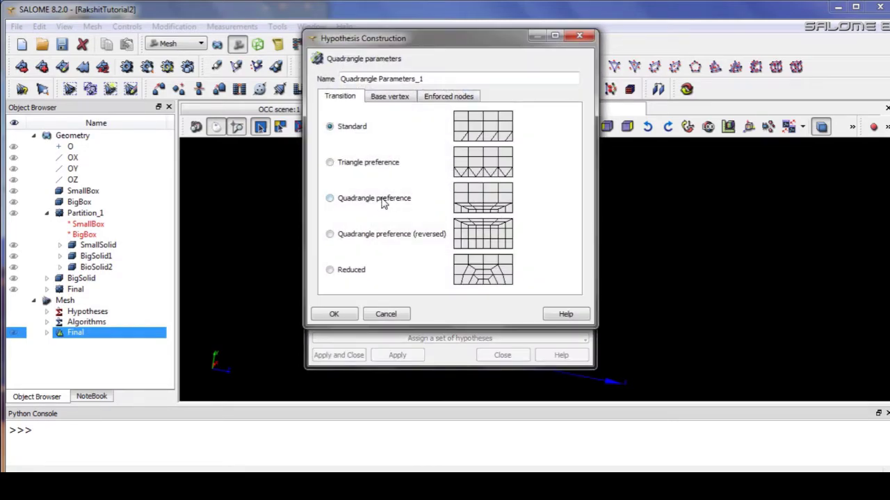
left_click(346, 317)
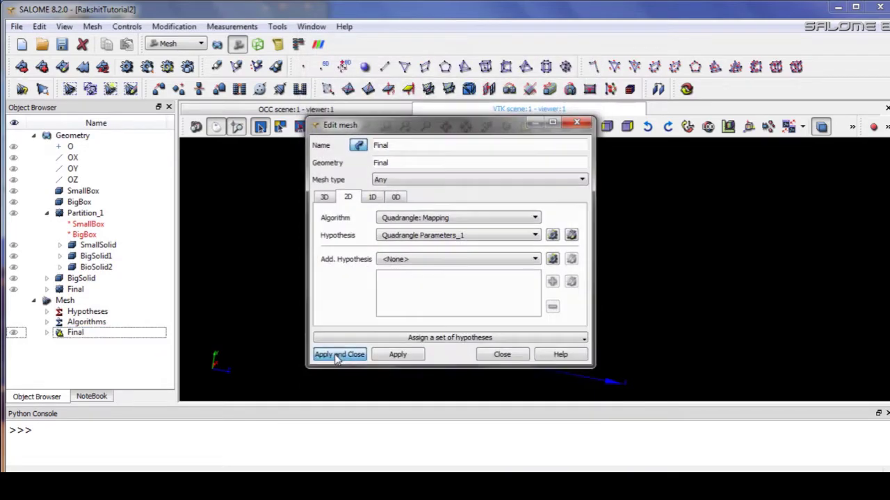
left_click(338, 356)
Recompute the Final mesh with the quadrangle parameters and look at the result from another angle
left_click(81, 333)
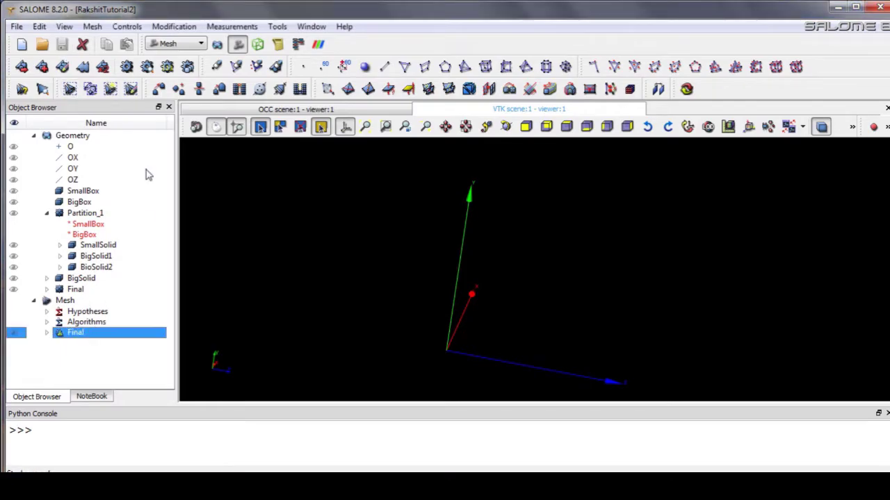
left_click(126, 66)
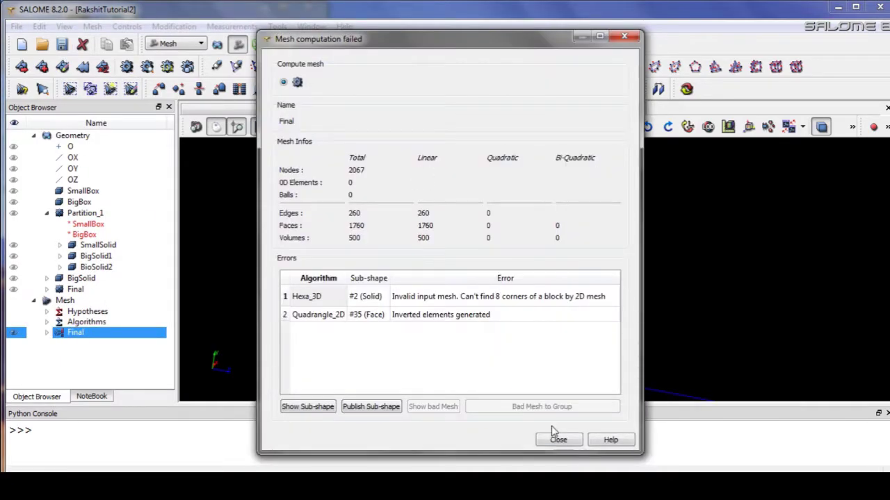
left_click(556, 440)
left_click_drag(504, 292, 454, 285)
Clear the Final mesh data and change the mesh's 3D algorithm to NETGEN 1D-2D-3D
right_click(136, 334)
left_click(219, 235)
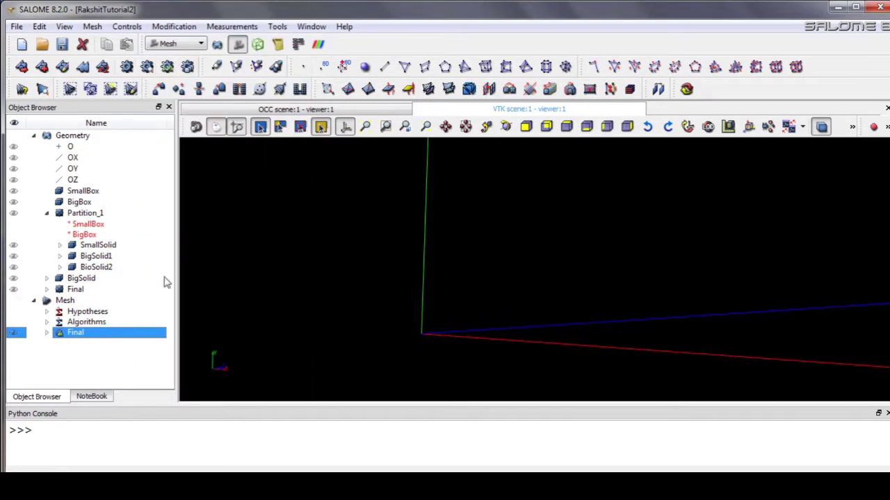
right_click(104, 338)
left_click(146, 46)
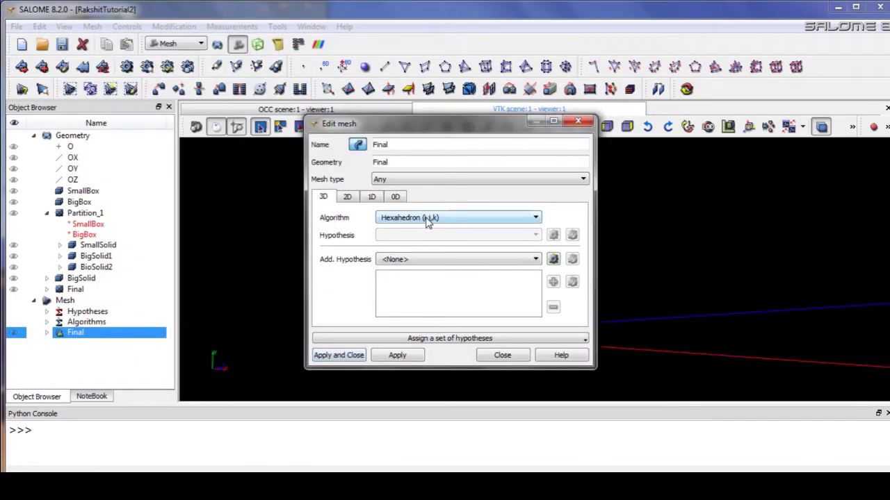
left_click(429, 220)
left_click(419, 255)
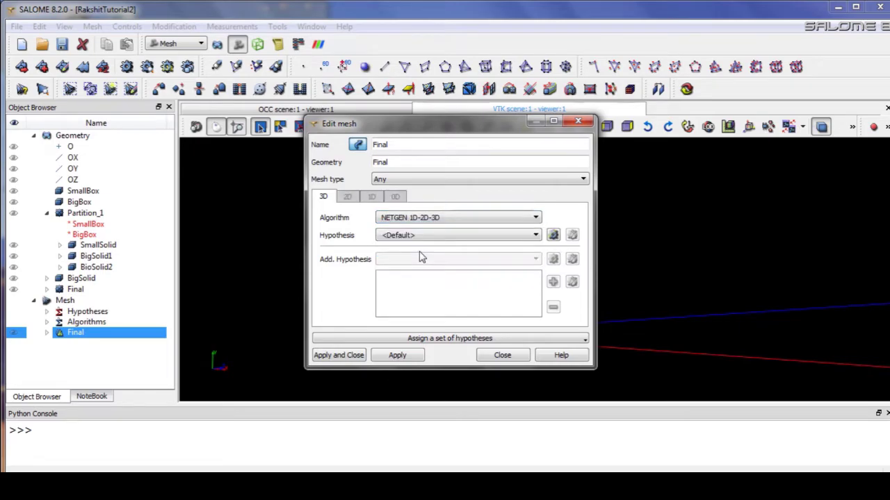
Add a NETGEN 3D Parameters hypothesis with max size 0.1, min size 0.01 and Very Fine fineness, and apply it to the mesh
left_click(554, 235)
left_click(591, 243)
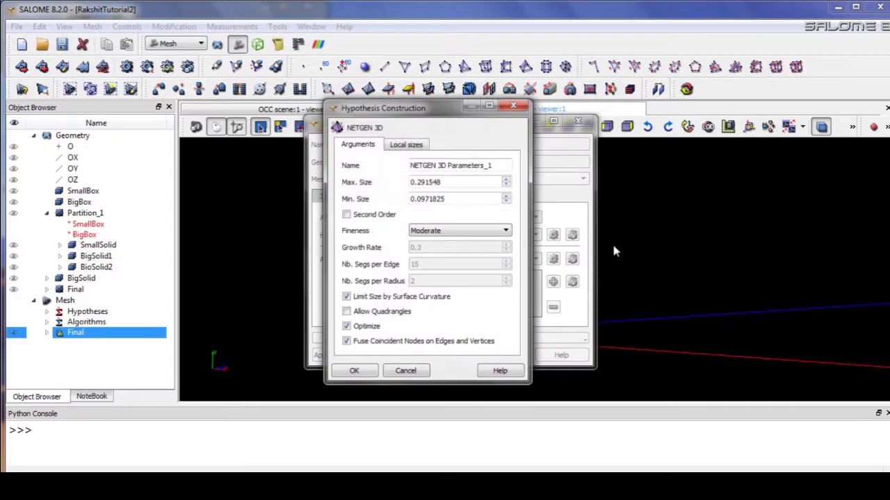
left_click_drag(448, 180, 422, 201)
type("11")
left_click(431, 232)
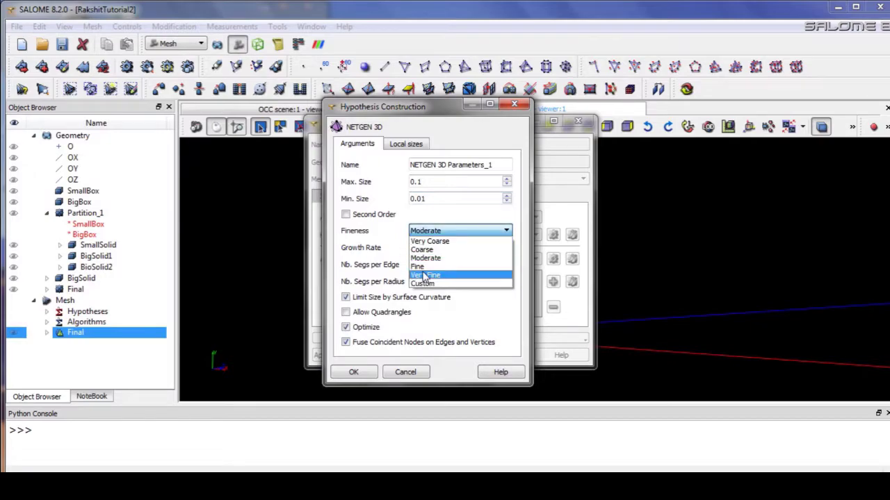
left_click(438, 281)
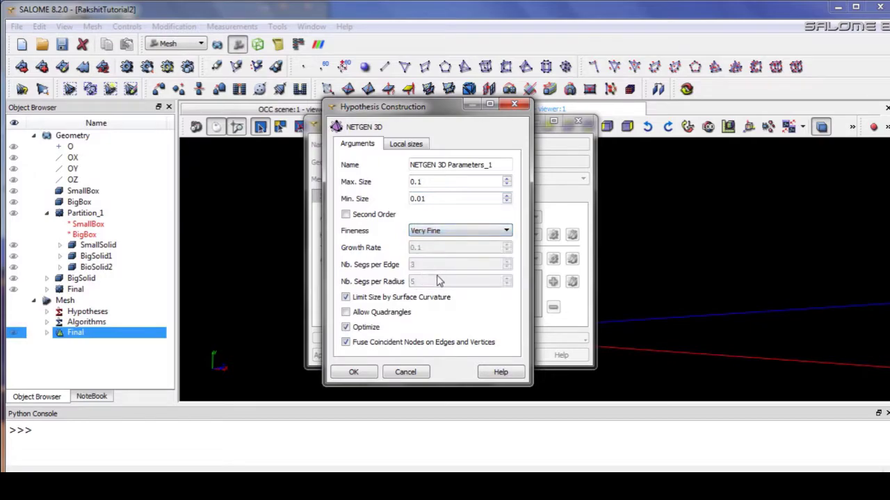
left_click(363, 374)
left_click(338, 356)
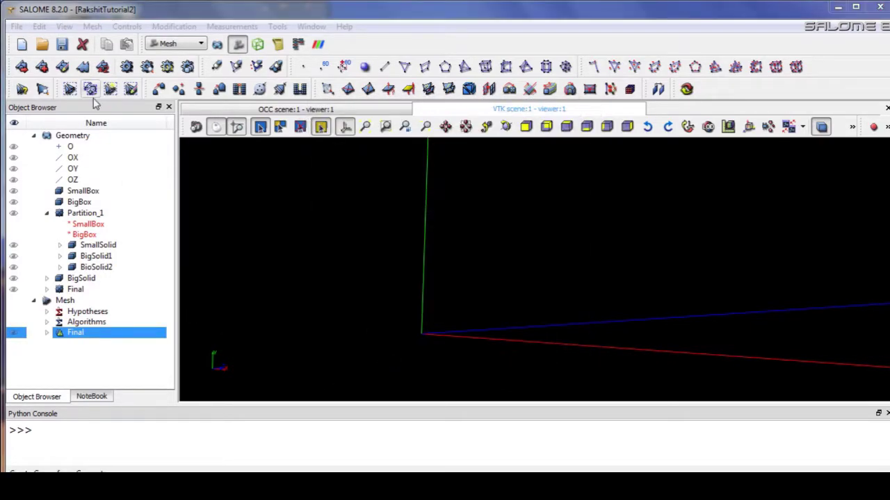
Compute the Final mesh with the NETGEN algorithm and inspect its tetrahedral elements up close
left_click(124, 67)
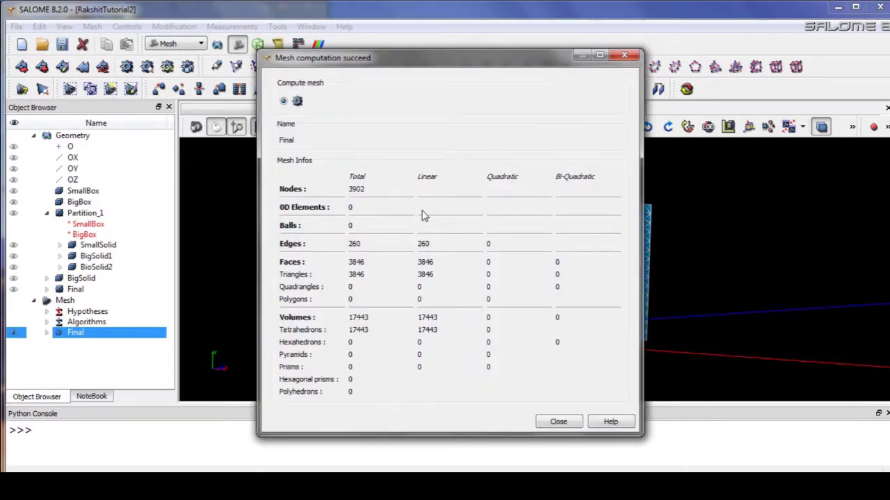
left_click(558, 422)
left_click_drag(556, 368, 527, 344)
right_click_drag(526, 344, 537, 309, "ctrl")
left_click_drag(538, 309, 675, 290, "ctrl")
right_click_drag(660, 306, 555, 316, "ctrl")
Clear the Final mesh data and set the max size of its NETGEN 3D hypothesis to 0.05
right_click(111, 335)
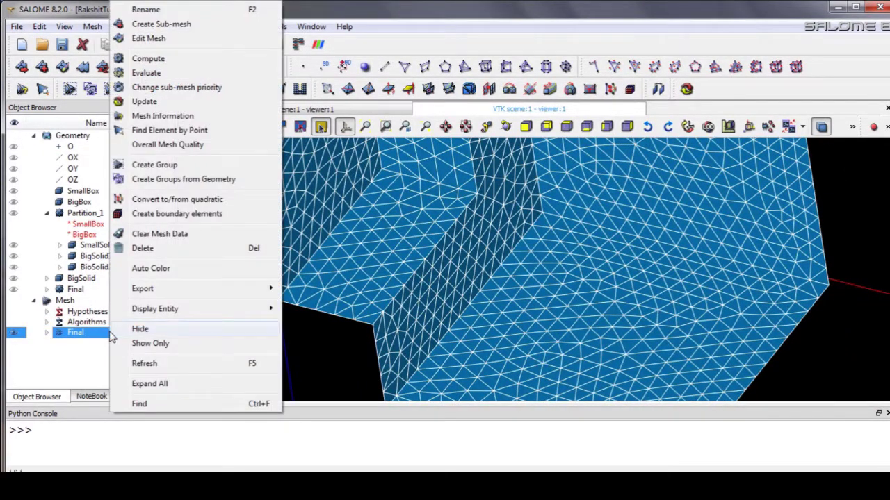
left_click(141, 235)
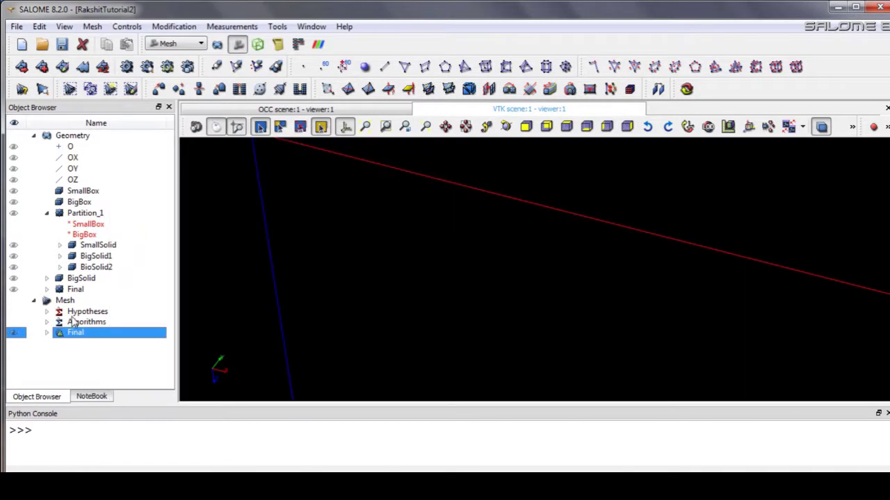
right_click(69, 338)
left_click(111, 44)
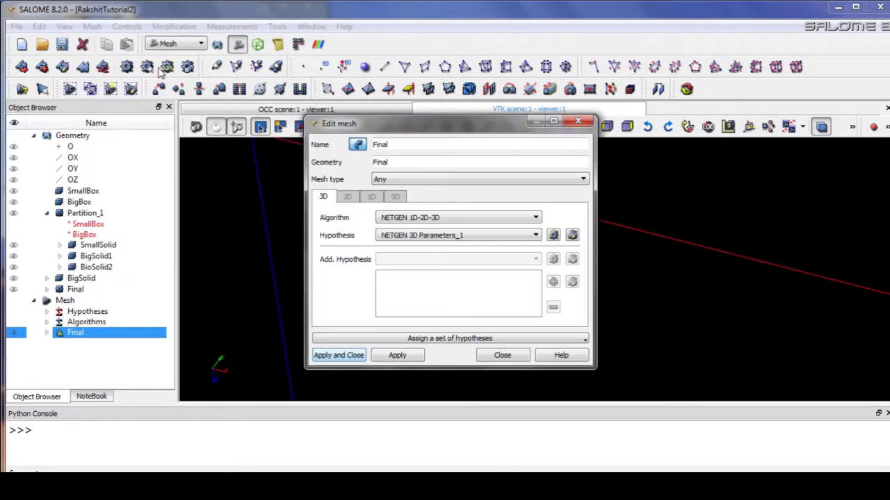
left_click(572, 235)
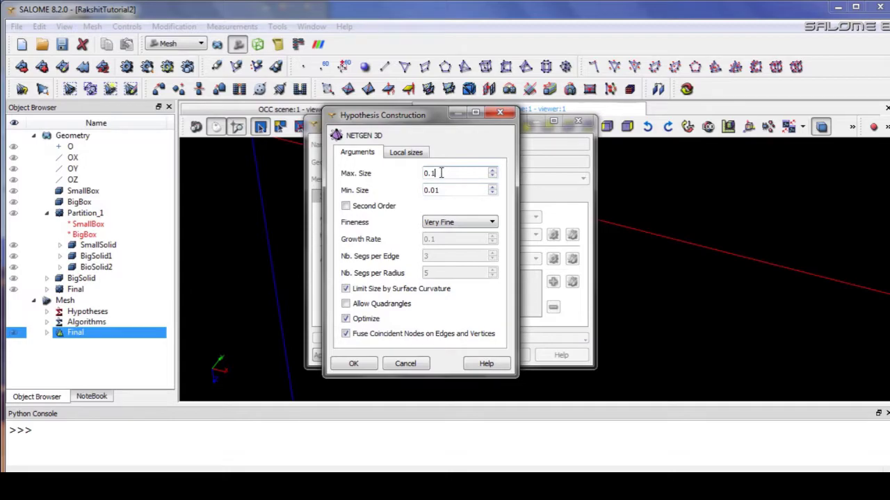
type("0")
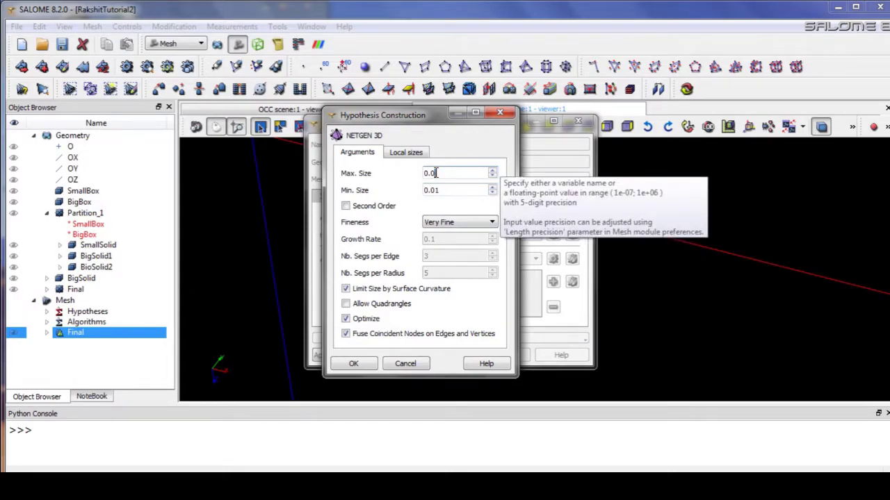
type("5")
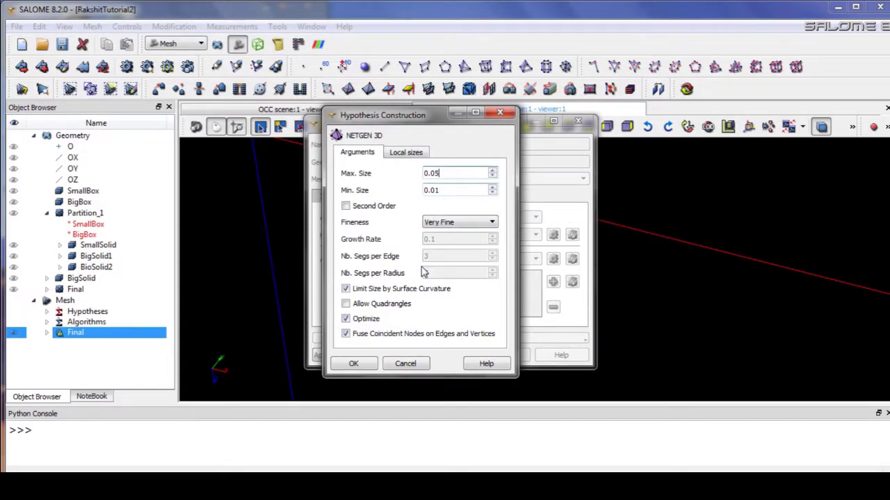
left_click(354, 364)
left_click(325, 357)
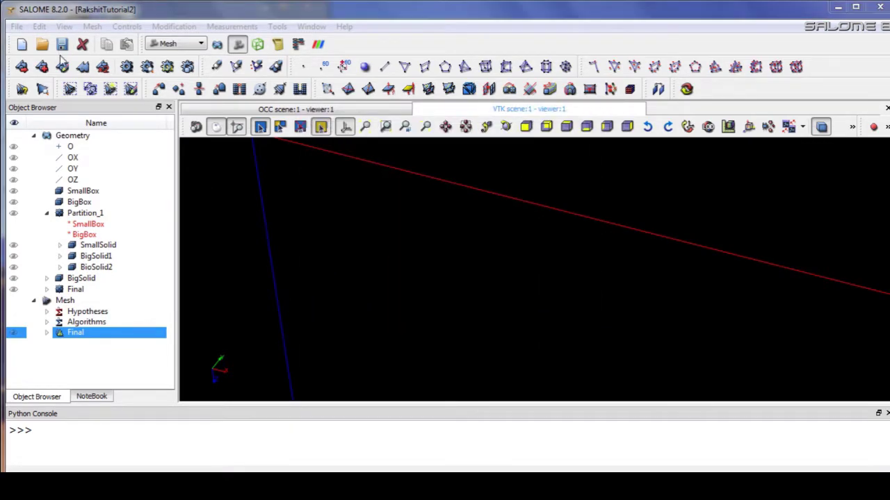
Compute the Final mesh with the refined size, checking CPU and memory usage in Windows Task Manager during the computation
left_click(126, 67)
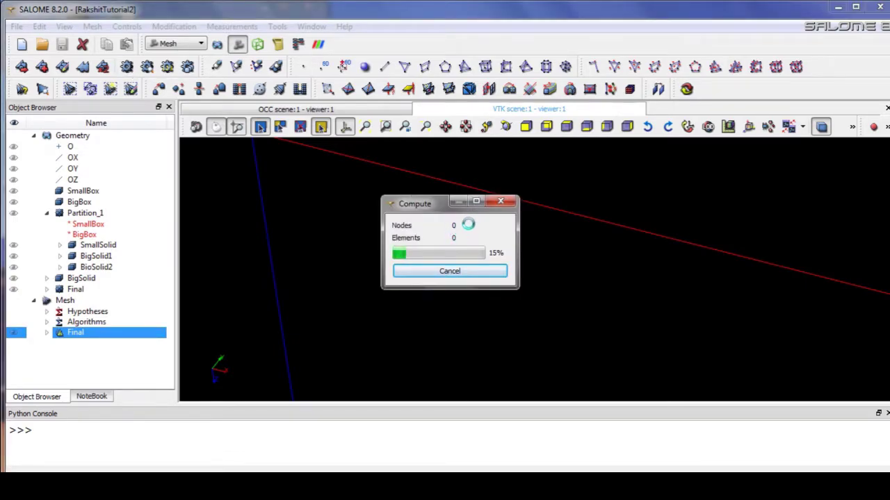
key("ctrl+shift+Escape")
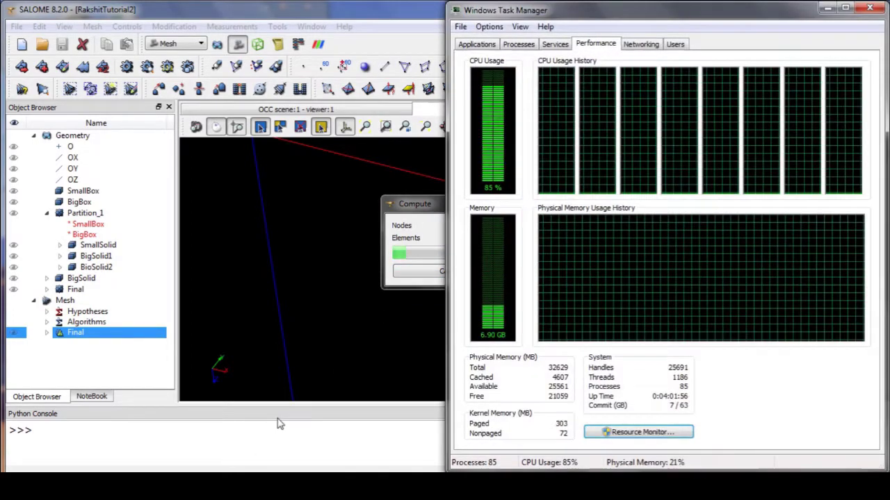
left_click_drag(601, 7, 153, 6)
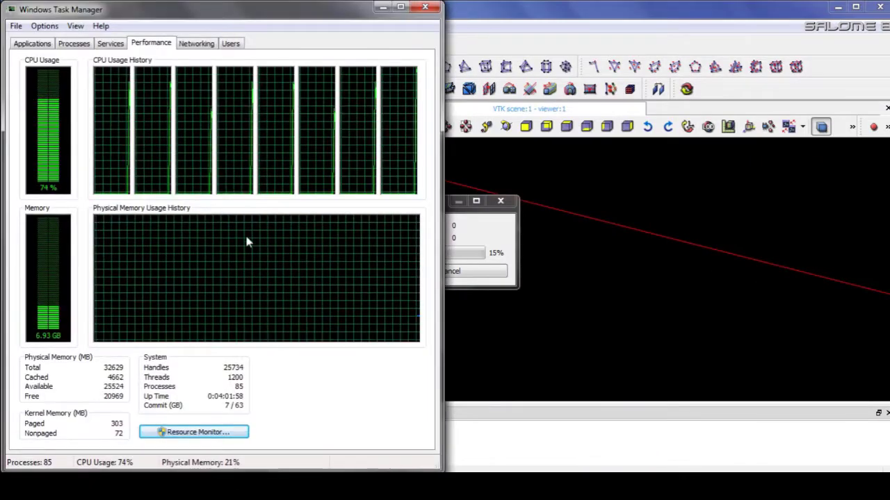
left_click(382, 9)
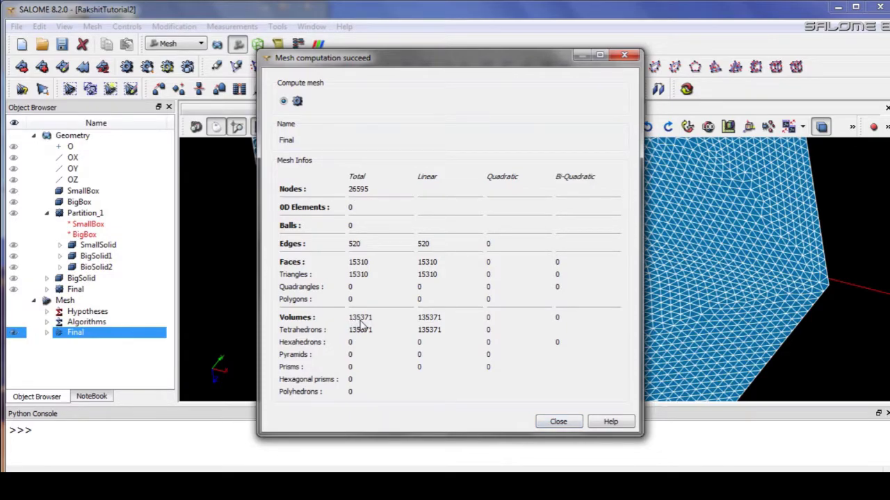
left_click(561, 422)
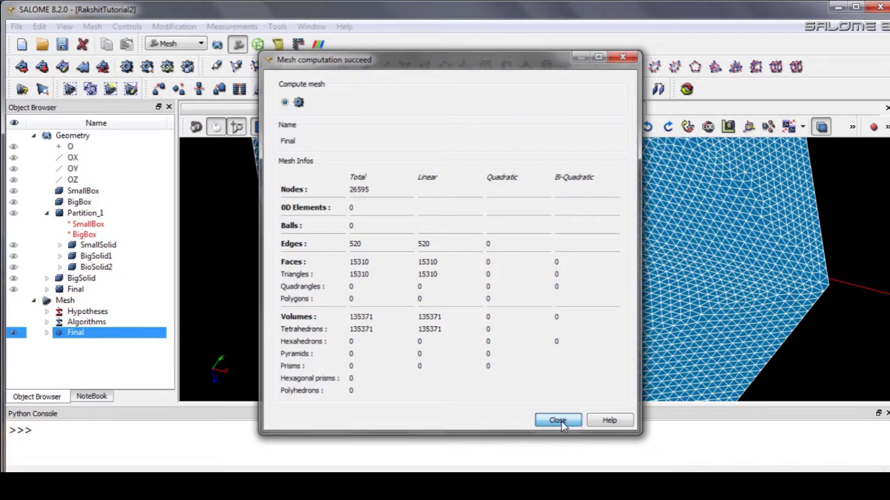
Examine the refined tetrahedral mesh on the faces of both boxes from several angles
left_click_drag(632, 331, 360, 303)
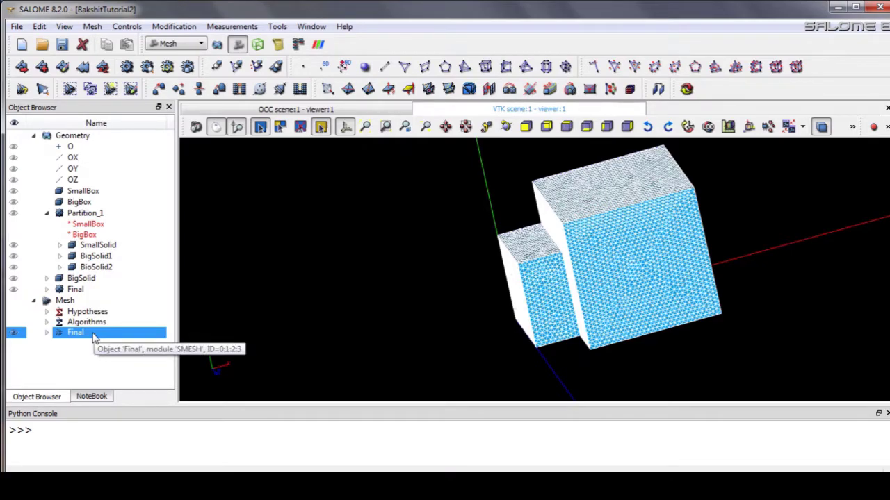
left_click_drag(551, 340, 635, 334)
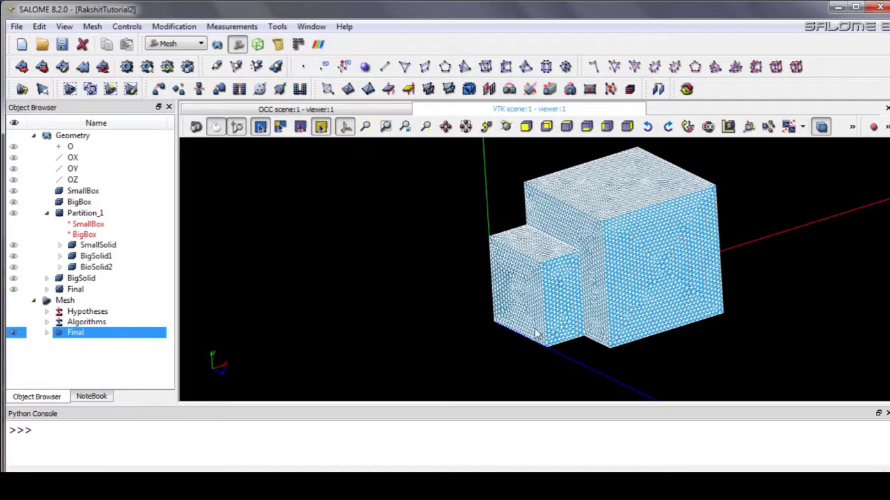
left_click_drag(693, 322, 549, 325)
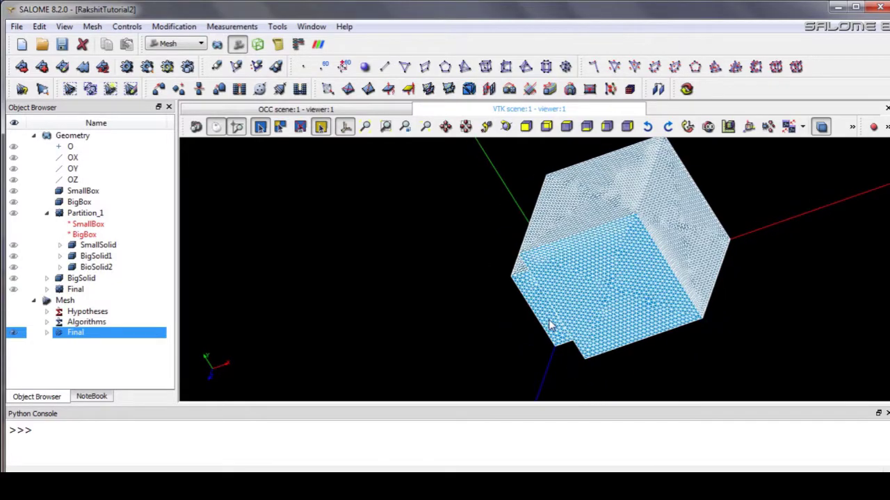
left_click_drag(687, 268, 786, 255)
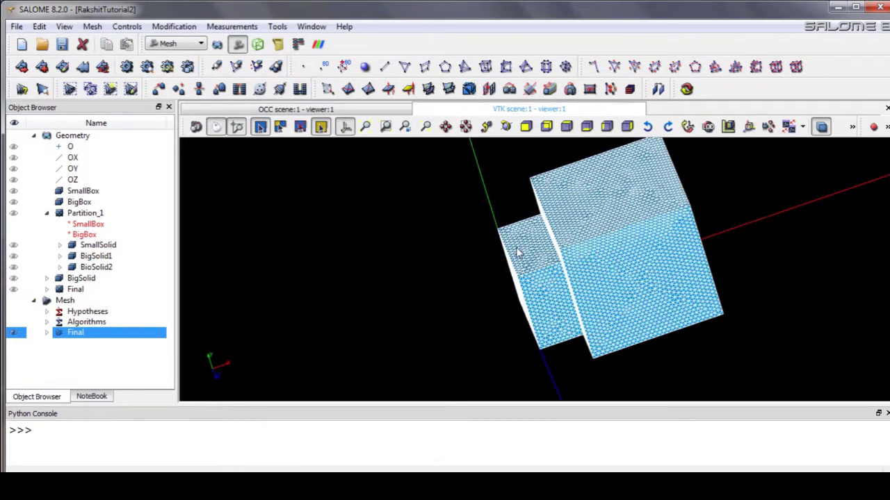
left_click_drag(605, 302, 511, 292)
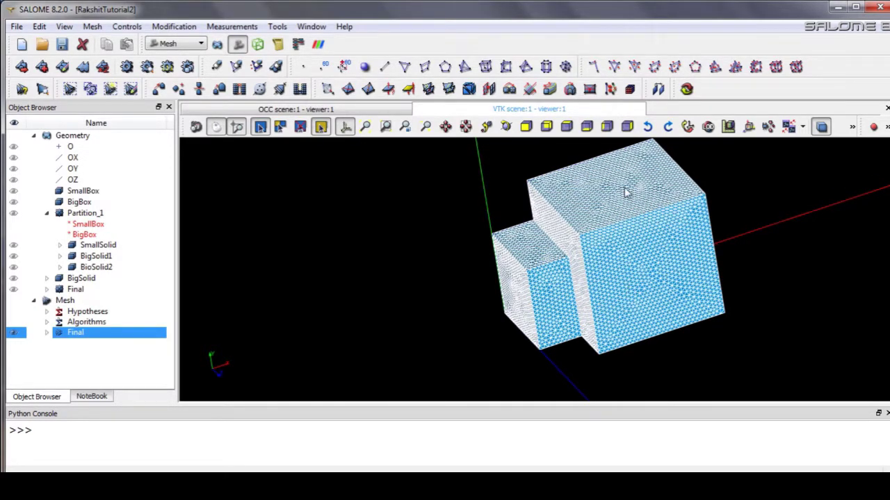
left_click_drag(645, 298, 590, 263)
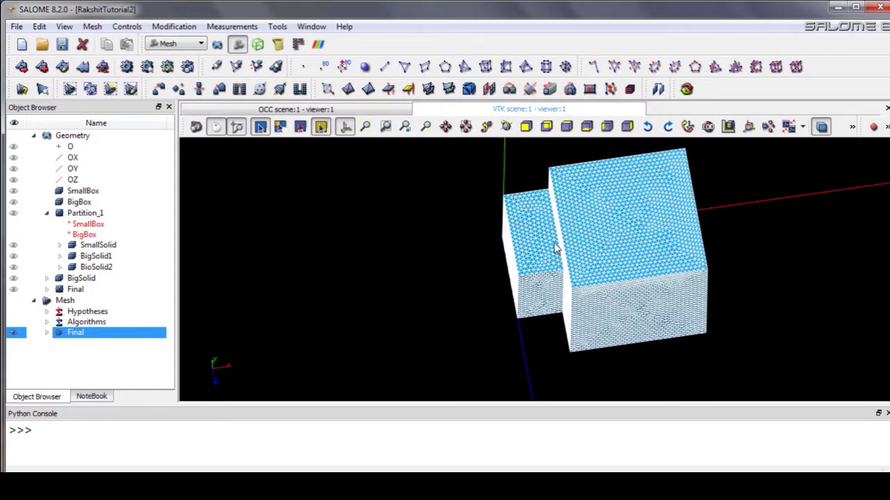
Switch to the Geometry module and select the Final shape
left_click(218, 43)
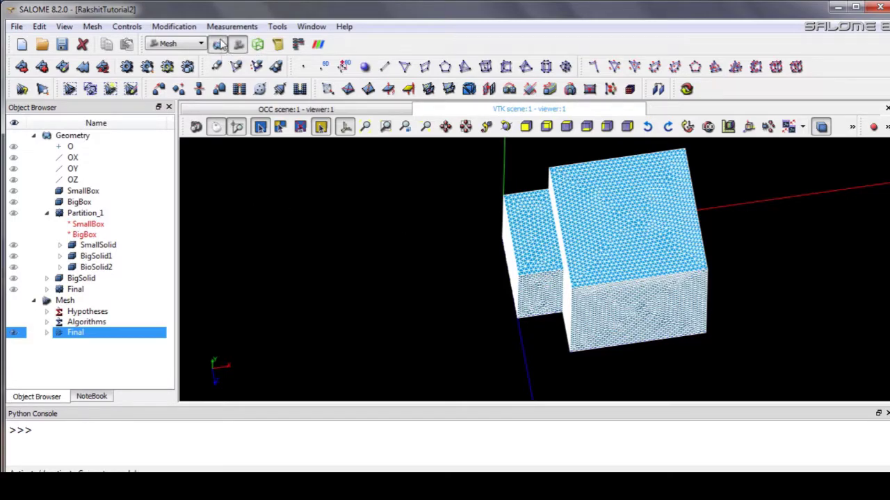
left_click_drag(188, 196, 192, 231)
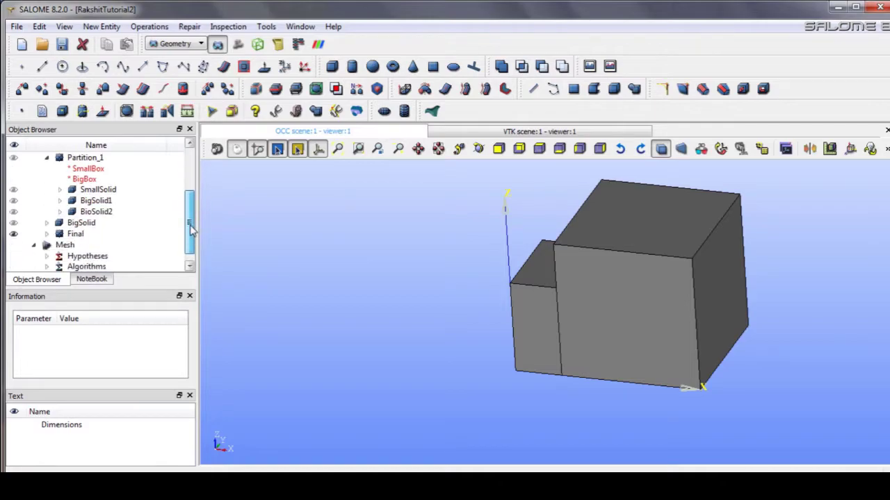
left_click(76, 234)
right_click_drag(440, 294, 542, 300, "ctrl")
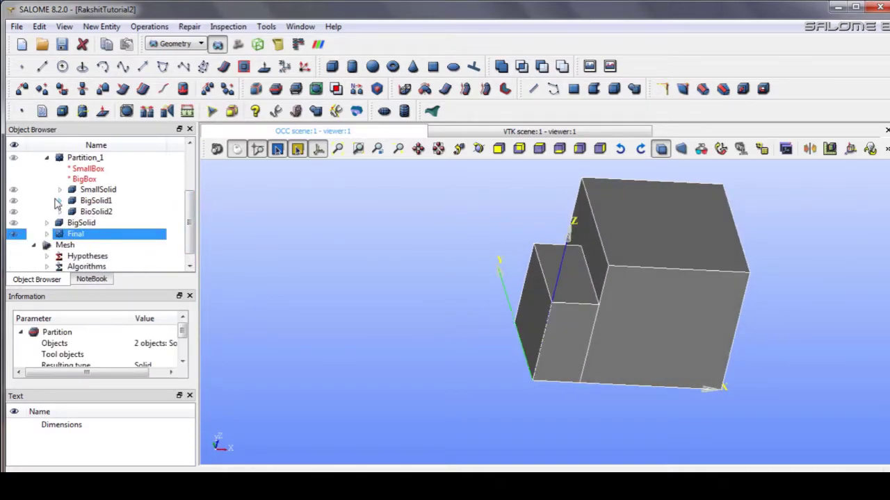
Create a face group named Hot on the Final shape, containing the small box's outer end face
left_click(100, 28)
mouse_move(126, 91)
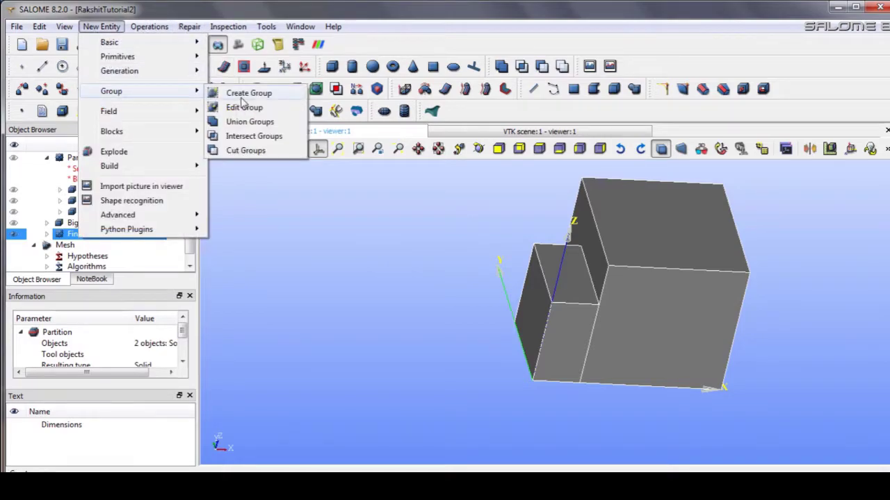
left_click(243, 94)
left_click(461, 96)
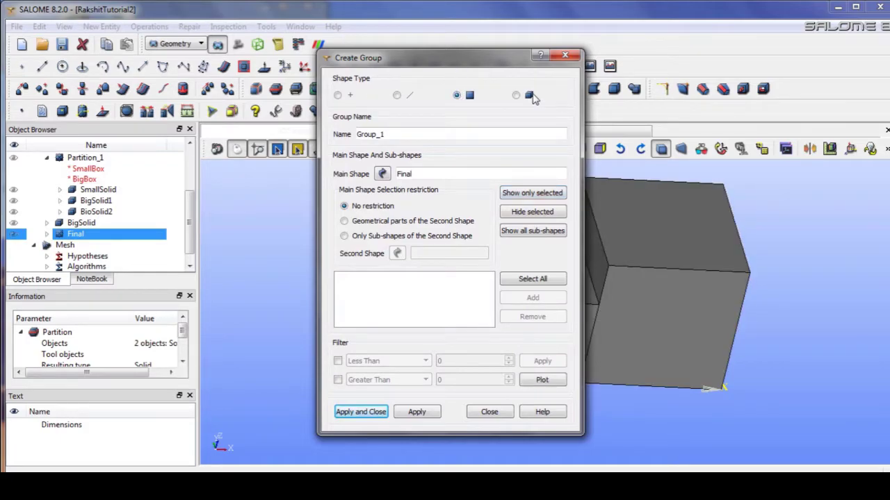
left_click_drag(464, 63, 357, 46)
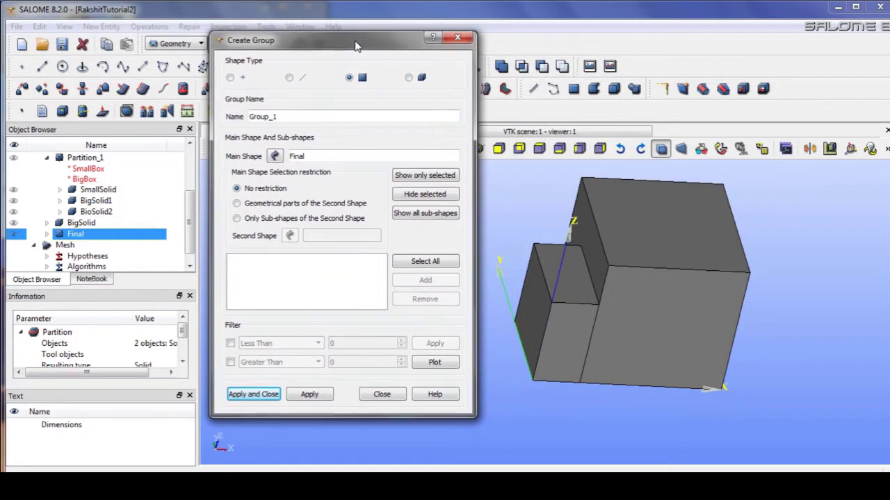
double_click(312, 117)
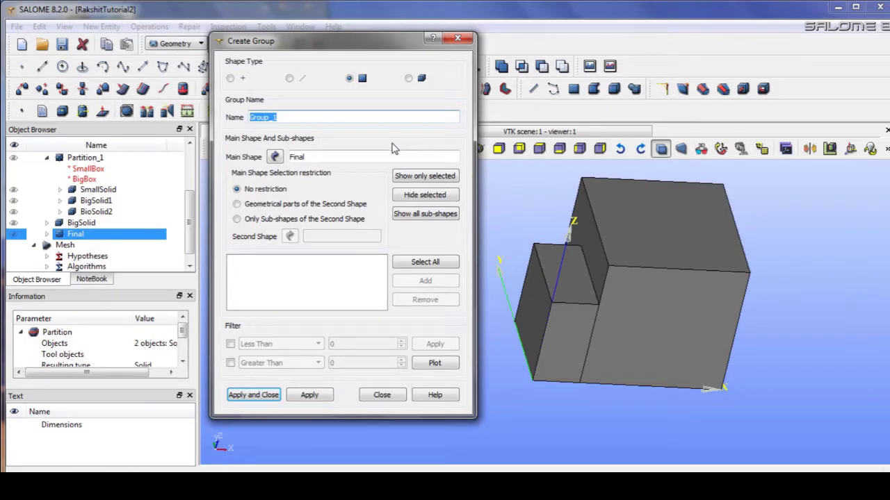
type("Hot")
left_click(532, 285)
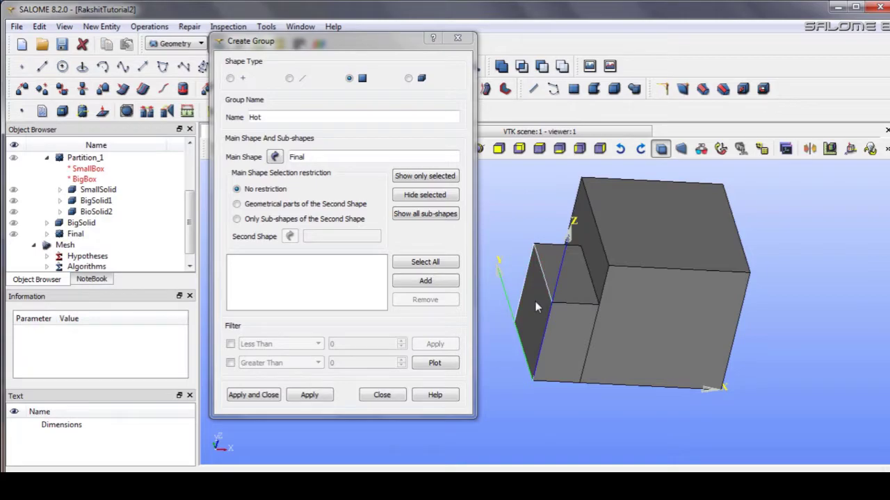
right_click_drag(513, 265, 543, 313, "ctrl")
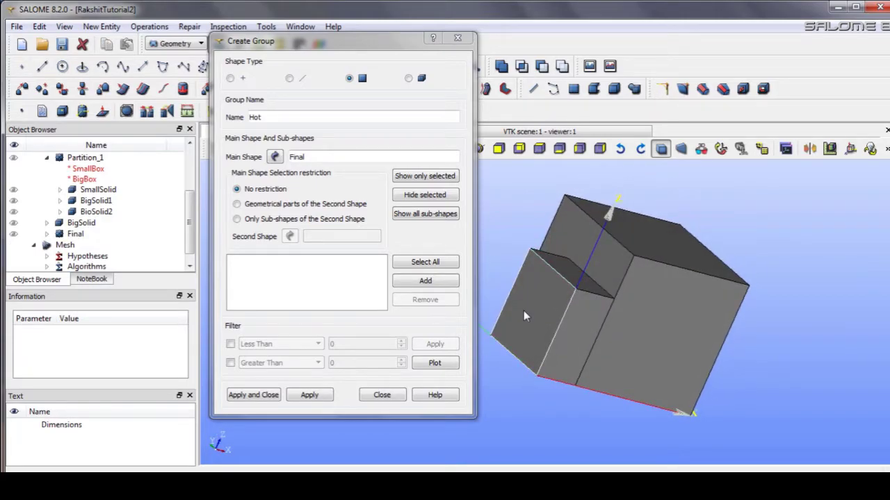
left_click(425, 280)
left_click(309, 395)
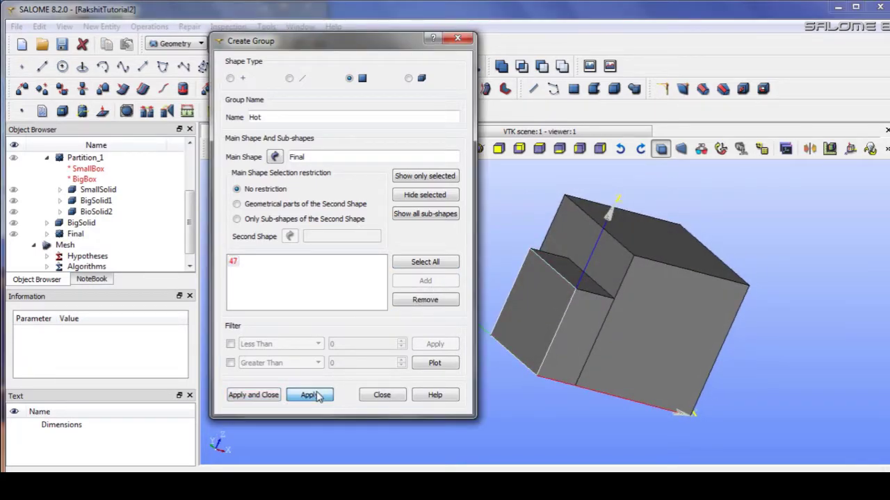
Create a face group named Cold on the Final shape from the big box's end face opposite the small box
left_click_drag(294, 117, 177, 125)
type("Cold")
right_click_drag(722, 302, 482, 298, "ctrl")
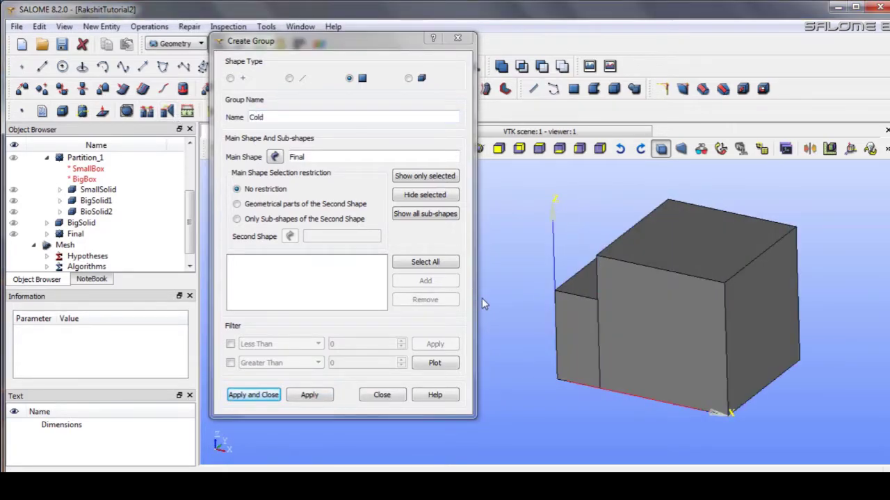
left_click(750, 310)
left_click(438, 282)
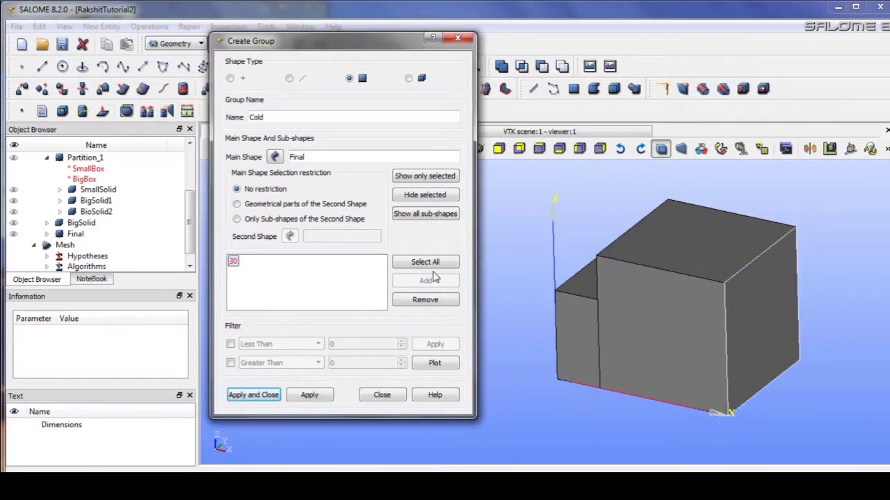
left_click(317, 397)
Name the new face group on the Final shape Room
right_click_drag(493, 364, 682, 363, "ctrl")
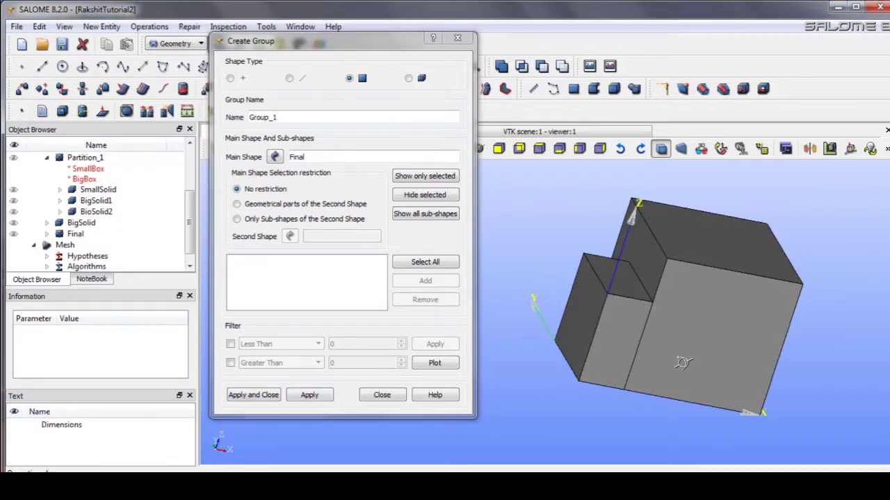
left_click_drag(298, 117, 198, 125)
type("R")
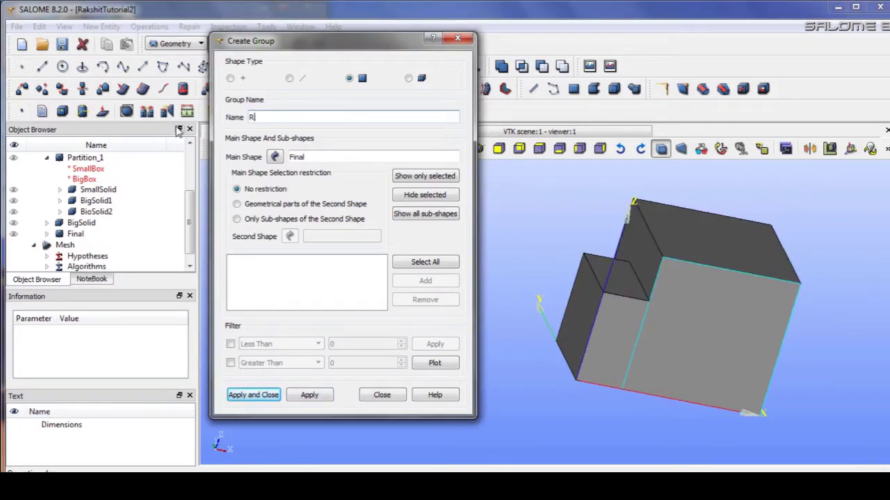
type("oom")
left_click(510, 212)
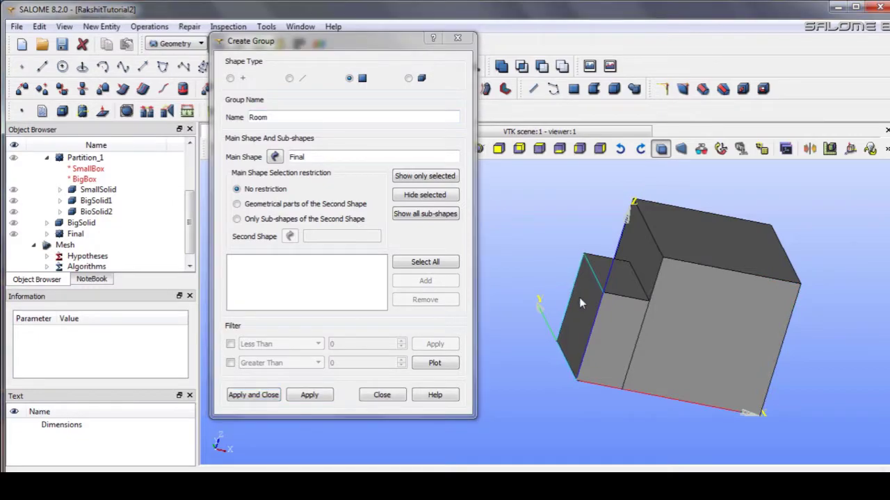
Add the nine remaining outer faces of both boxes, leaving out the Hot and Cold faces, and create the Room group
left_click(617, 344)
left_click(622, 281, "shift")
right_click_drag(630, 282, 845, 279, "ctrl")
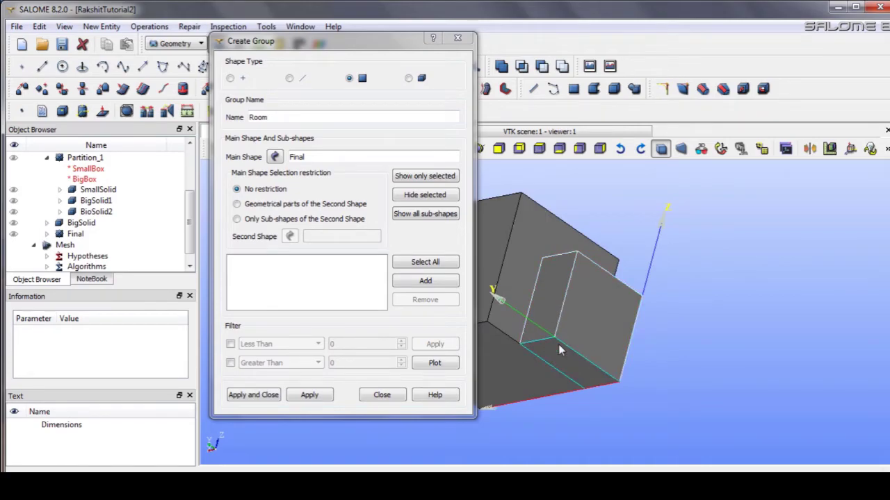
right_click_drag(563, 352, 545, 360, "ctrl")
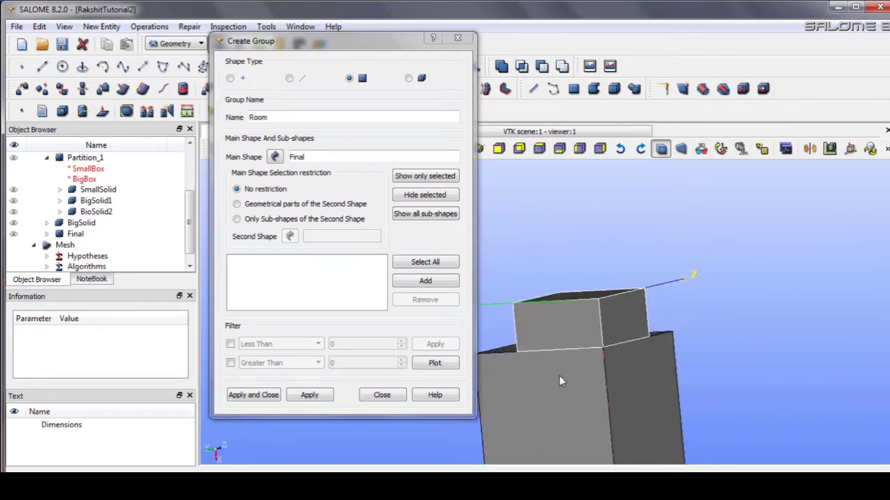
right_click_drag(609, 415, 552, 418, "ctrl")
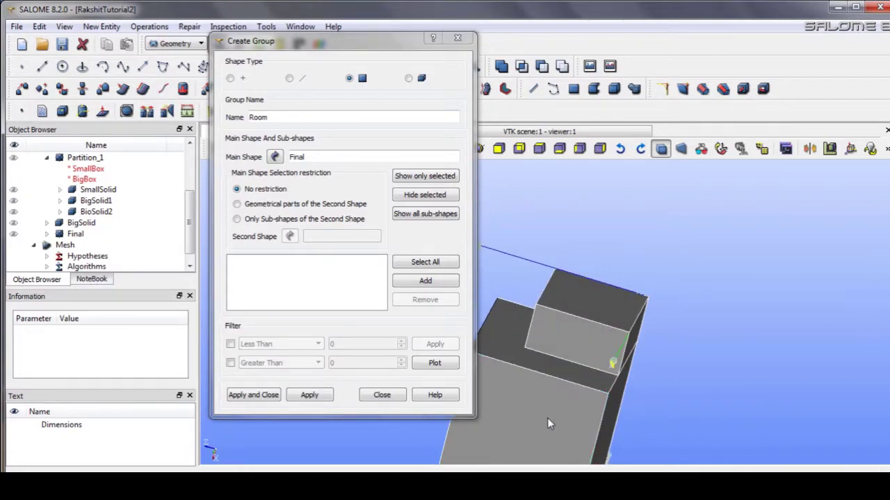
right_click_drag(561, 372, 688, 304, "ctrl")
right_click_drag(592, 381, 774, 391, "ctrl")
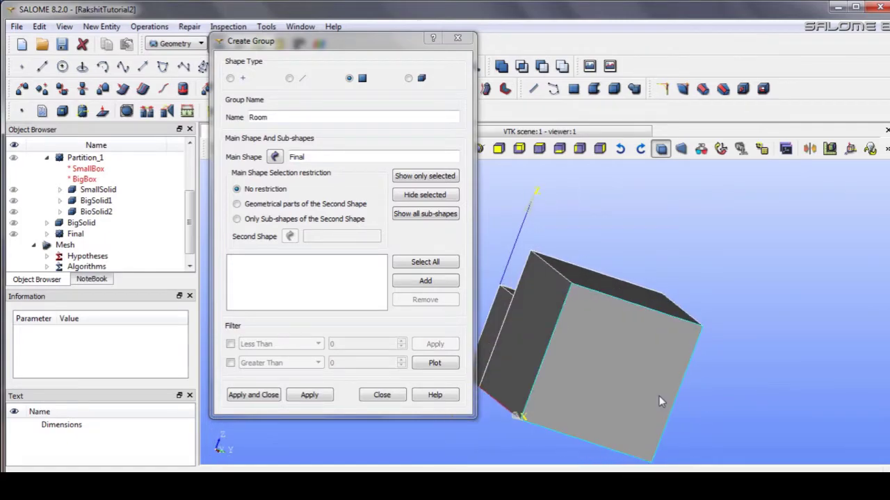
right_click_drag(574, 388, 570, 283, "ctrl")
left_click(426, 281)
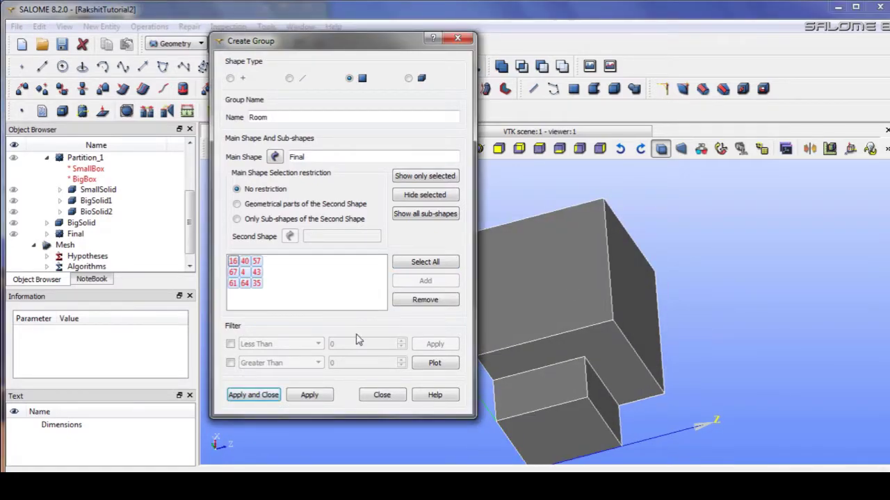
left_click(268, 396)
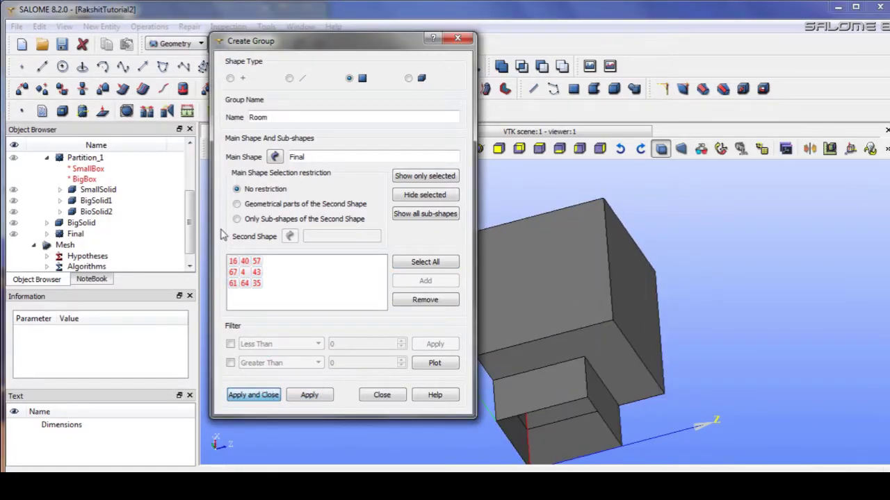
Examine the faces in the Hot, Cold and Room groups by displaying the groups separately and together from several angles
left_click_drag(502, 304, 626, 264)
right_click_drag(625, 264, 510, 334, "ctrl")
left_click(14, 256)
left_click(13, 245)
right_click_drag(390, 305, 405, 333, "ctrl")
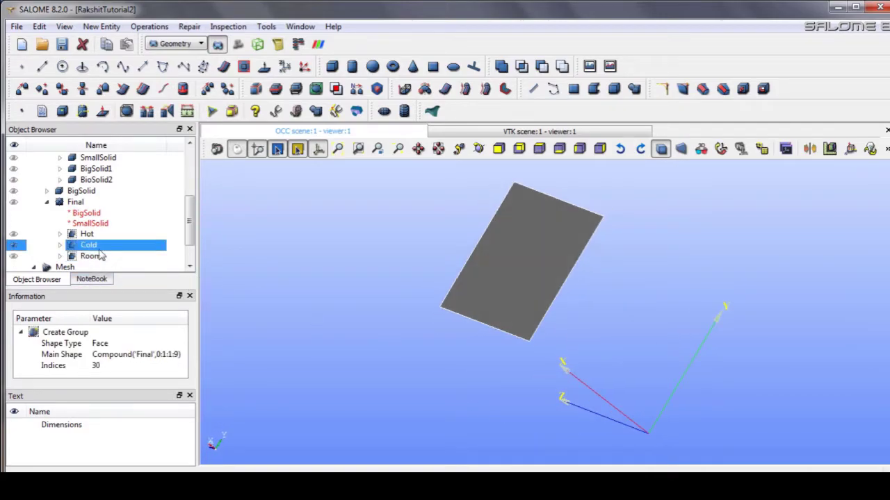
left_click(13, 234)
right_click_drag(566, 316, 481, 301, "ctrl")
left_click(13, 255)
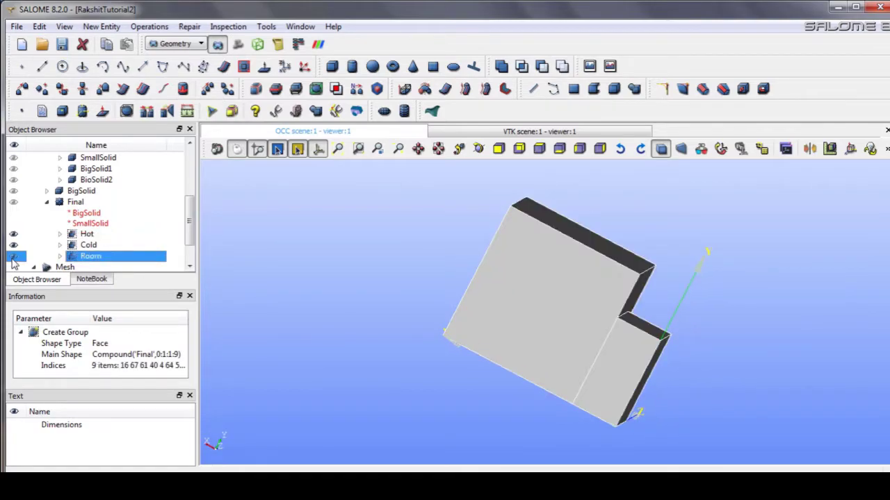
right_click_drag(596, 326, 252, 298, "ctrl")
left_click(13, 256)
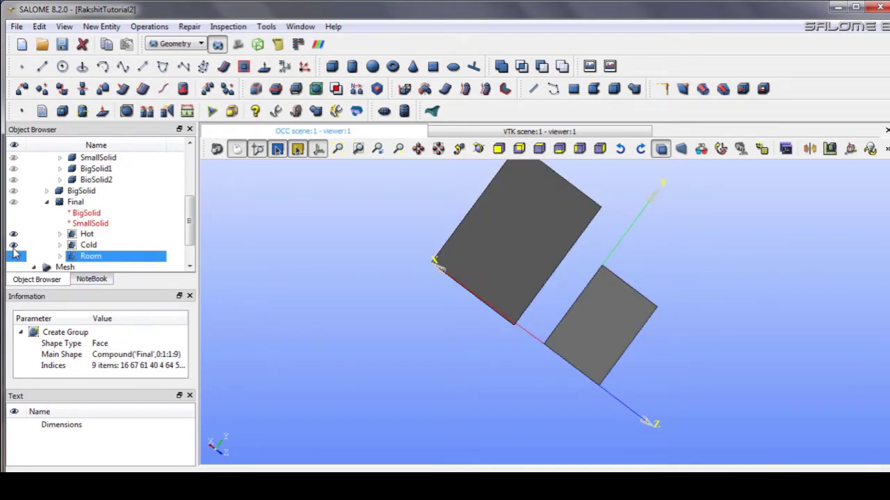
Hide the Cold and Hot groups and display the complete Final shape
left_click(13, 244)
left_click(13, 233)
left_click(13, 201)
left_click(12, 205)
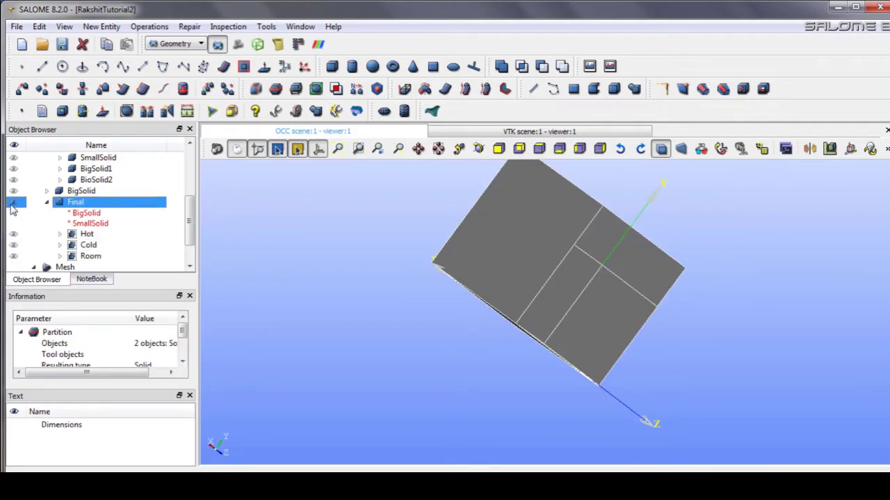
right_click_drag(619, 237, 762, 337, "ctrl")
right_click_drag(685, 329, 599, 324, "ctrl")
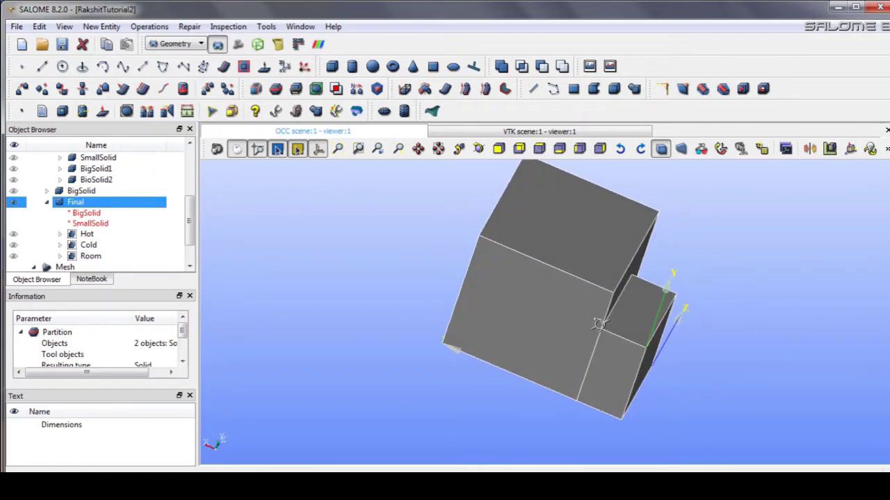
right_click_drag(610, 283, 588, 312, "ctrl")
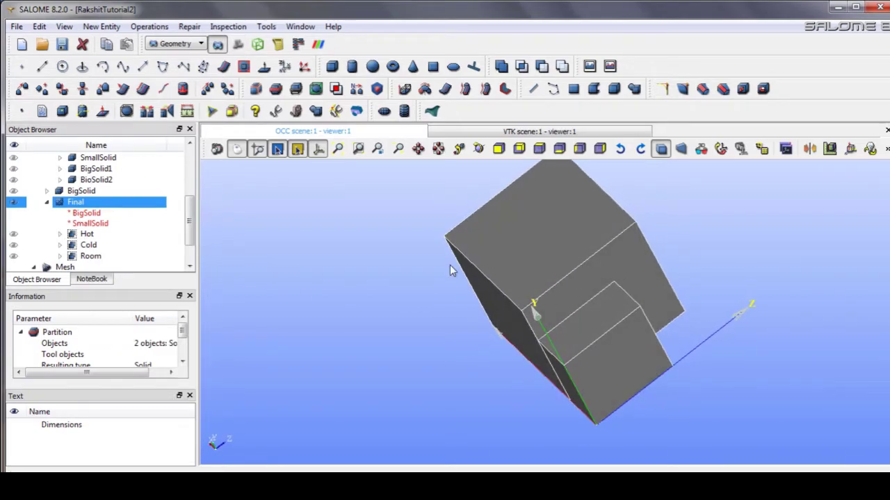
Create a solid-type group named SmallSolid on the Final shape, containing the small box
left_click(101, 26)
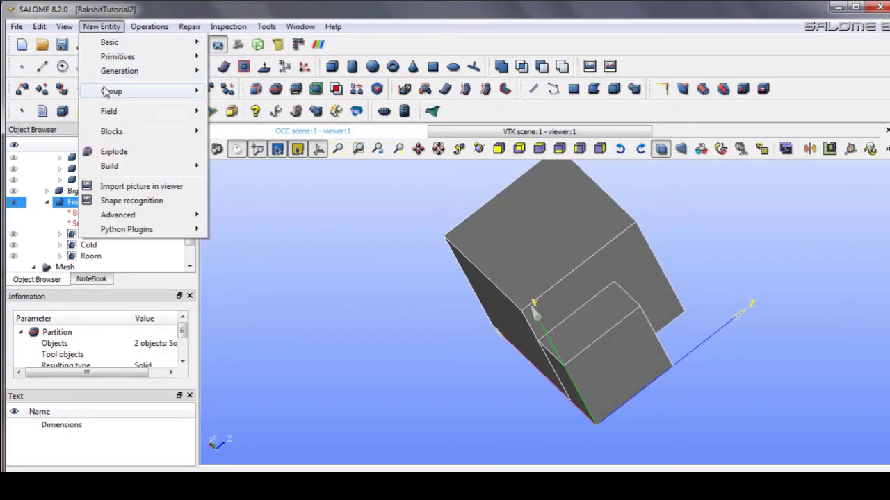
mouse_move(195, 91)
left_click(230, 92)
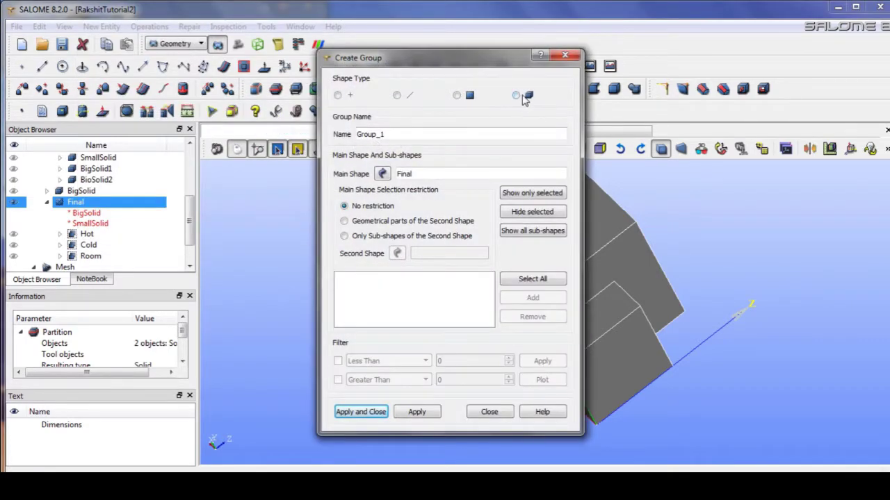
left_click(515, 96)
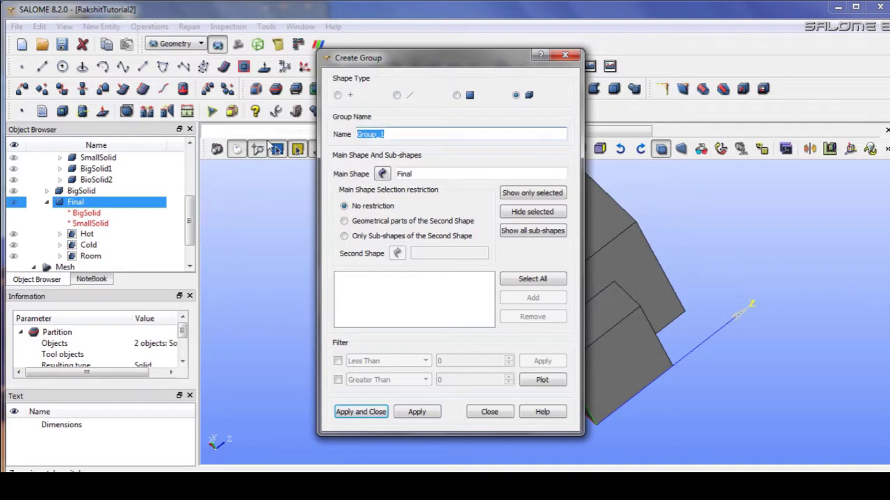
type("SmallSolid")
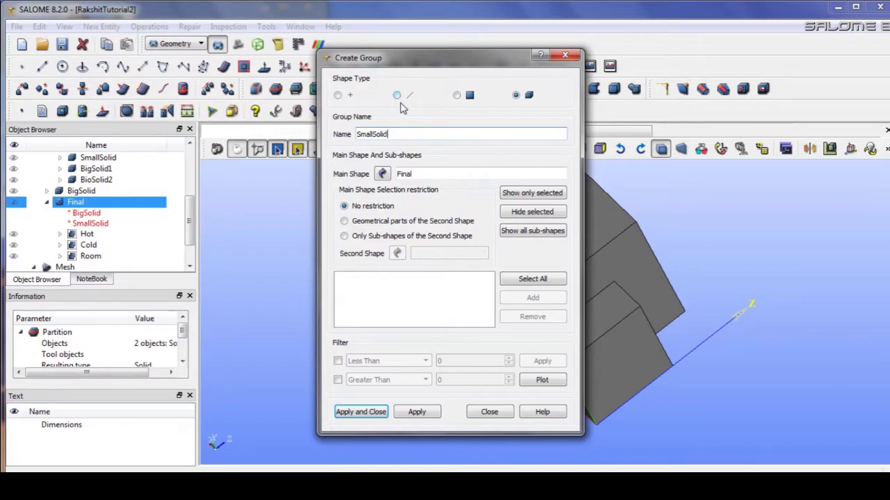
left_click_drag(429, 63, 267, 44)
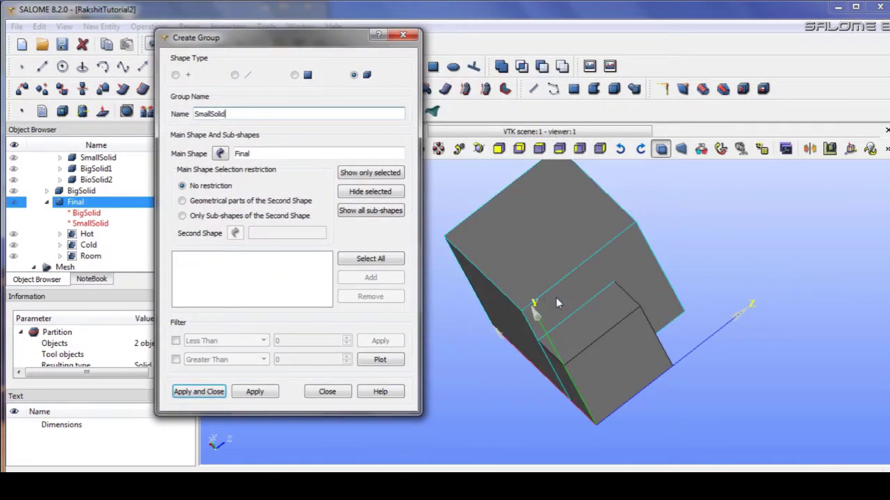
left_click(617, 334)
right_click_drag(731, 358, 529, 358, "ctrl")
left_click(366, 278)
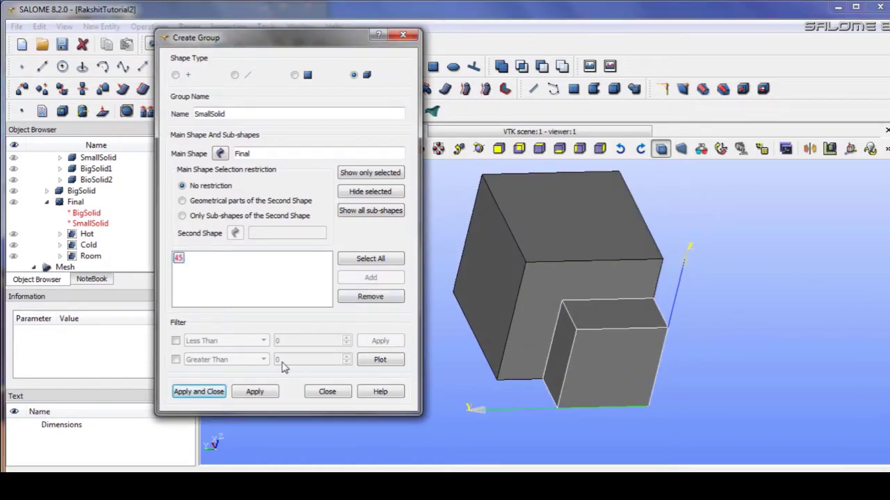
left_click(201, 392)
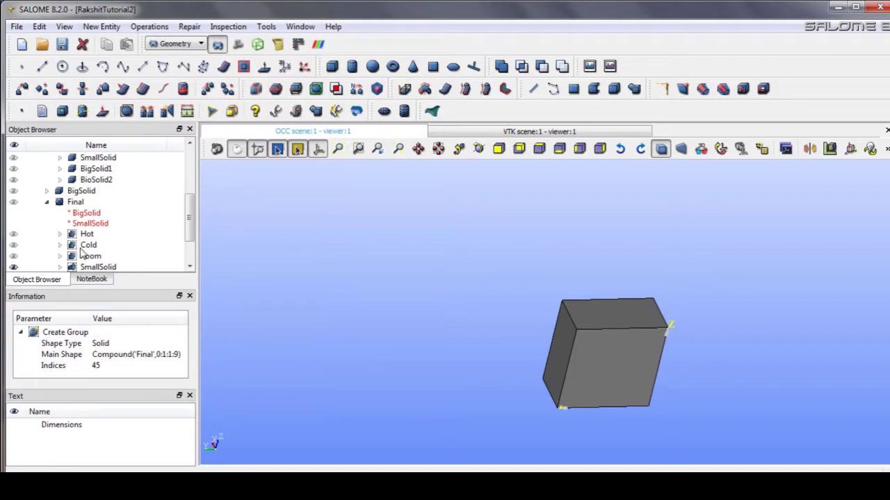
Create a solid-type group named BigSolid on the Final shape, containing the big box
left_click(77, 202)
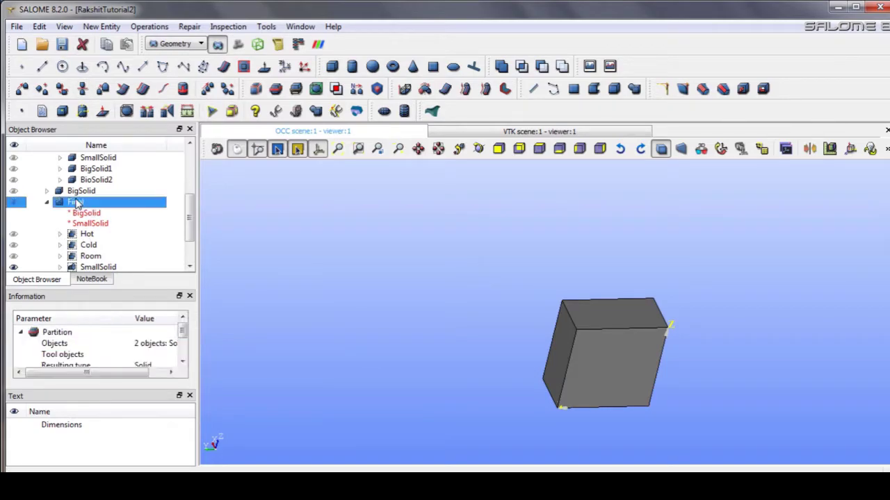
left_click(101, 26)
mouse_move(188, 93)
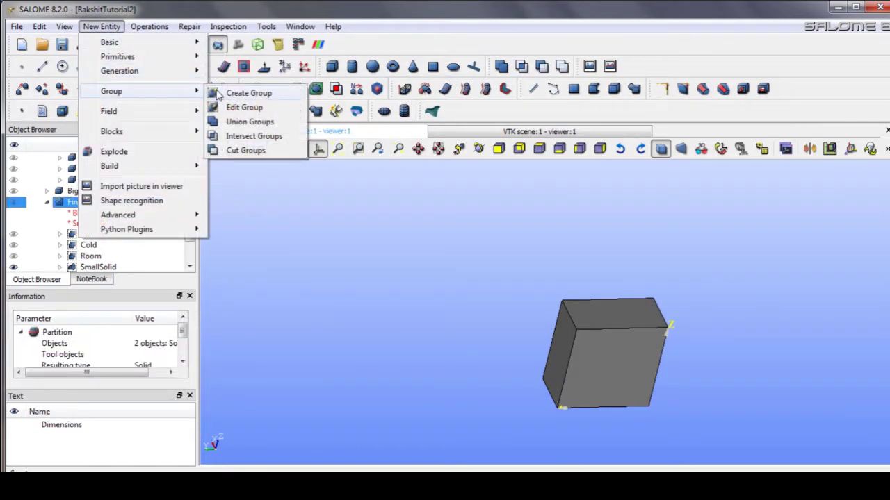
left_click(240, 93)
left_click(515, 95)
left_click_drag(442, 134, 358, 133)
type("BigS")
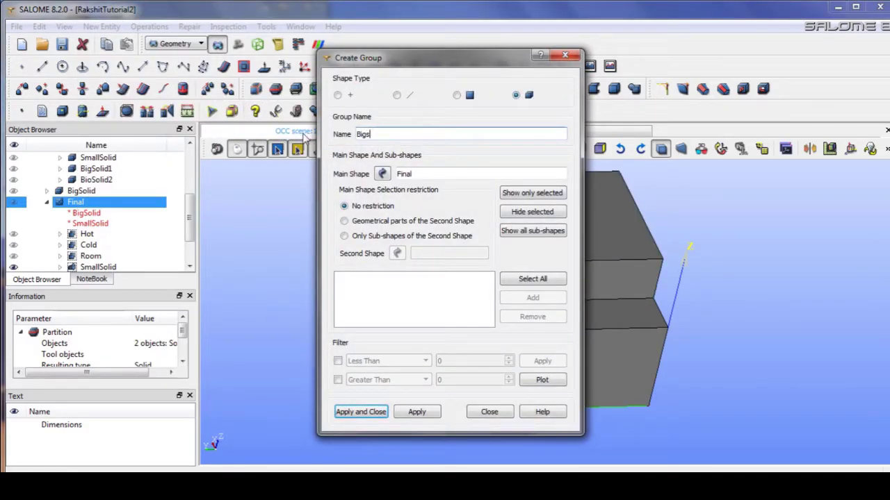
type("olid")
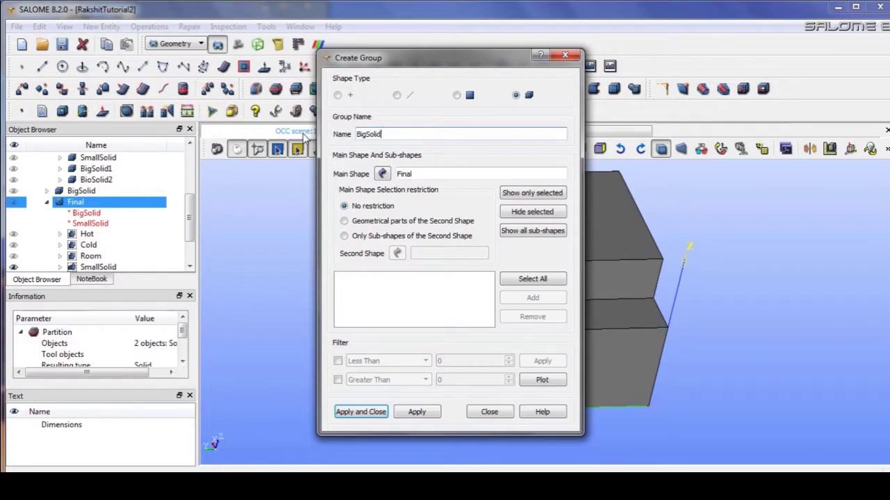
left_click_drag(431, 58, 316, 59)
left_click(559, 194)
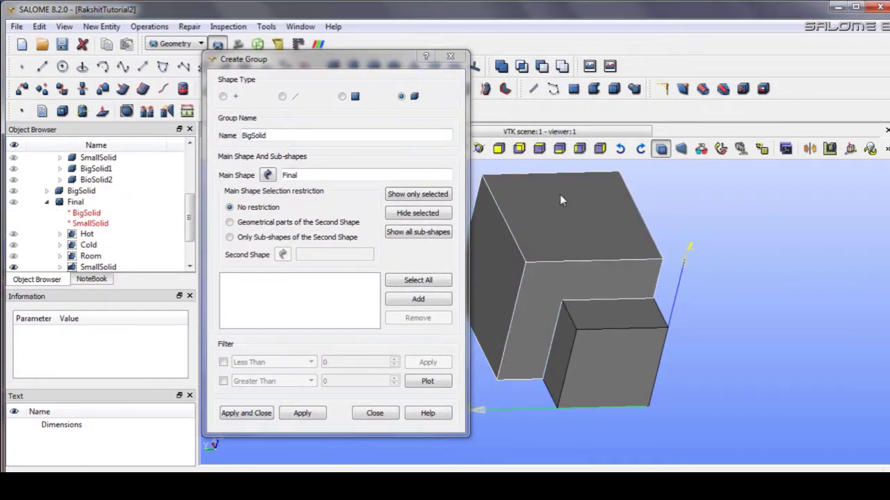
left_click(399, 298)
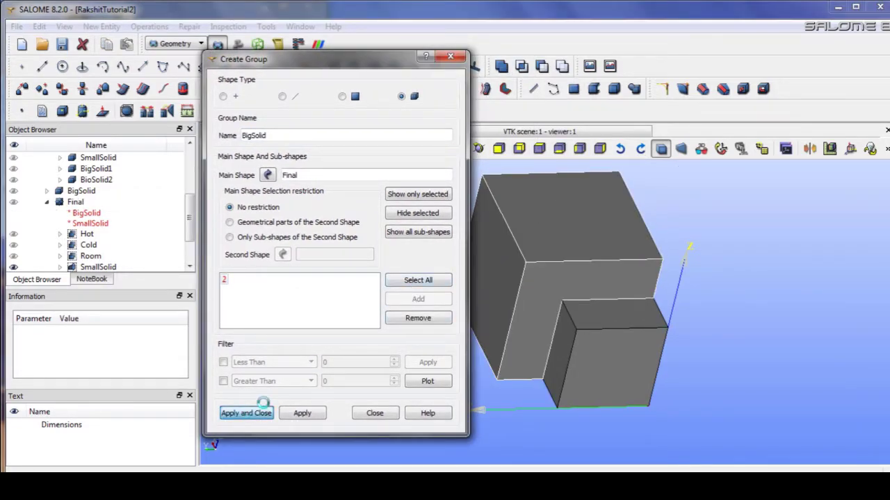
left_click(246, 413)
right_click_drag(436, 308, 248, 259, "ctrl")
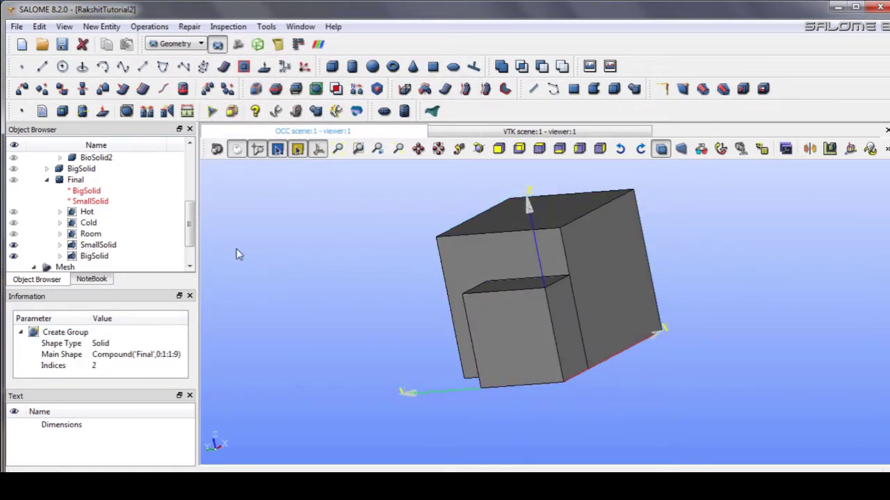
Switch to the Mesh module and expand the Final mesh in the object tree
left_click(237, 46)
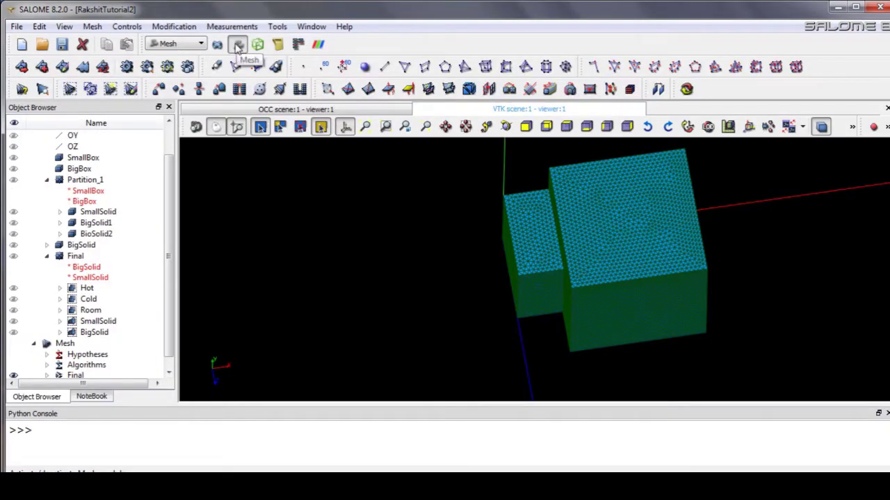
left_click_drag(171, 254, 171, 271)
left_click(46, 365)
scroll(171, 334, "down", 1)
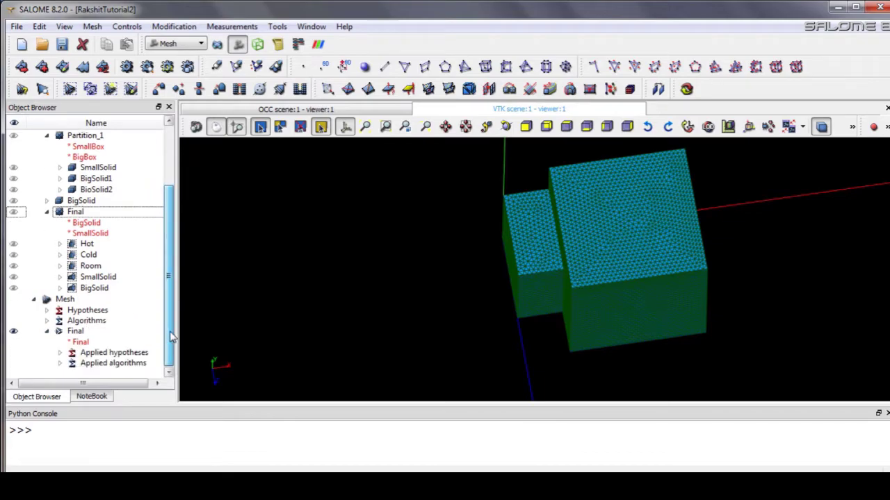
Create mesh groups on the Final mesh from the Hot, Cold, Room, SmallSolid and BigSolid geometry groups, as element groups
left_click(74, 332)
right_click(75, 332)
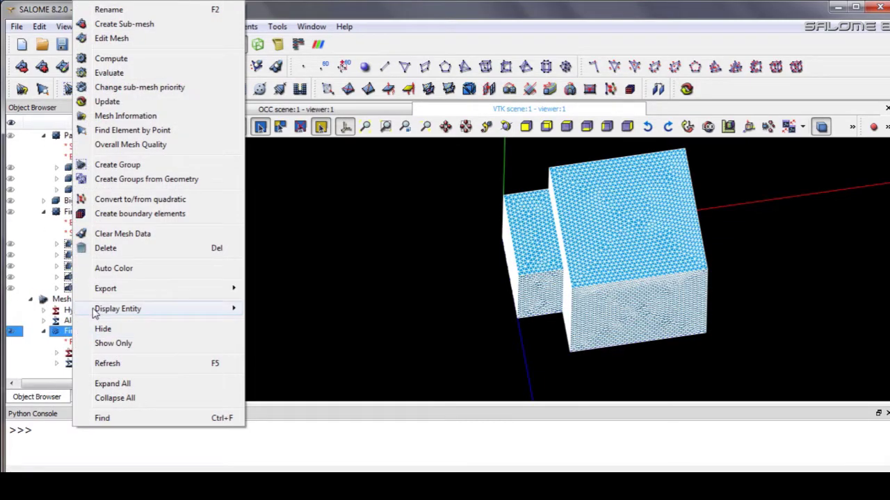
left_click(138, 180)
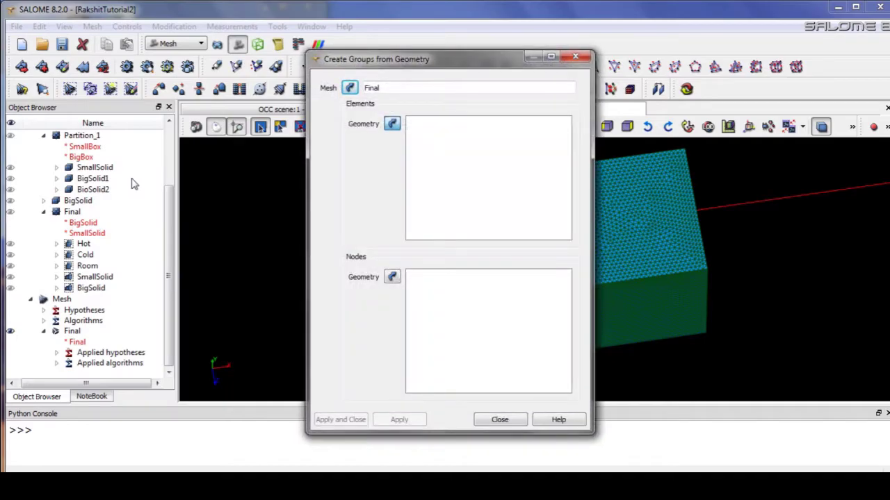
left_click(84, 244)
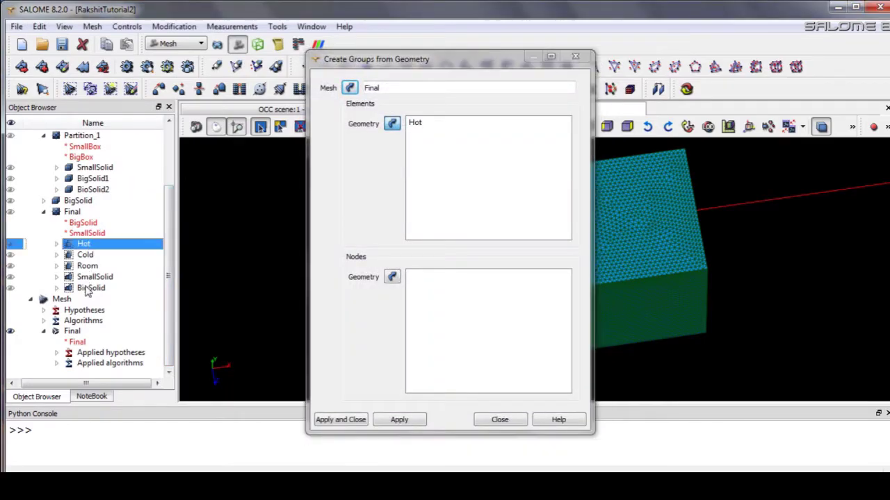
left_click(88, 289, "shift")
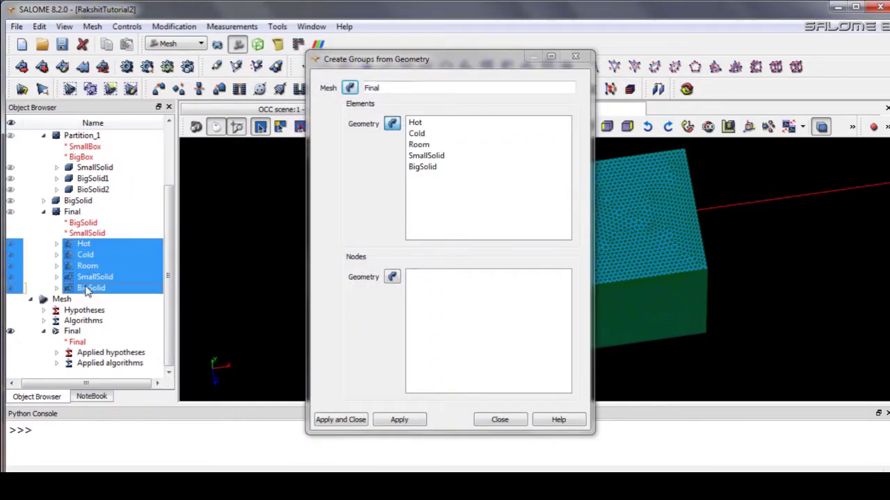
left_click(353, 420)
right_click_drag(585, 257, 666, 264)
scroll(622, 277, "up", 3)
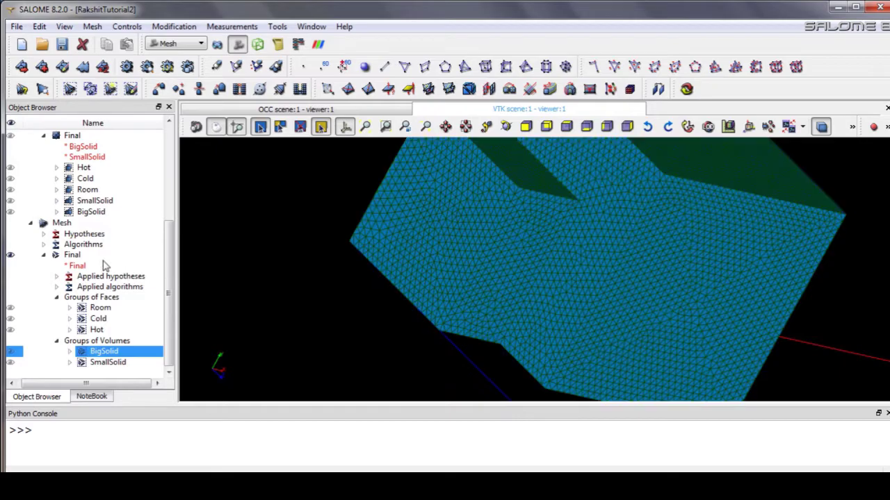
Export the Final mesh as an IDEAS UNV file named solidMesh in the WORK\unv_mesh folder
left_click(72, 255)
right_click(81, 257)
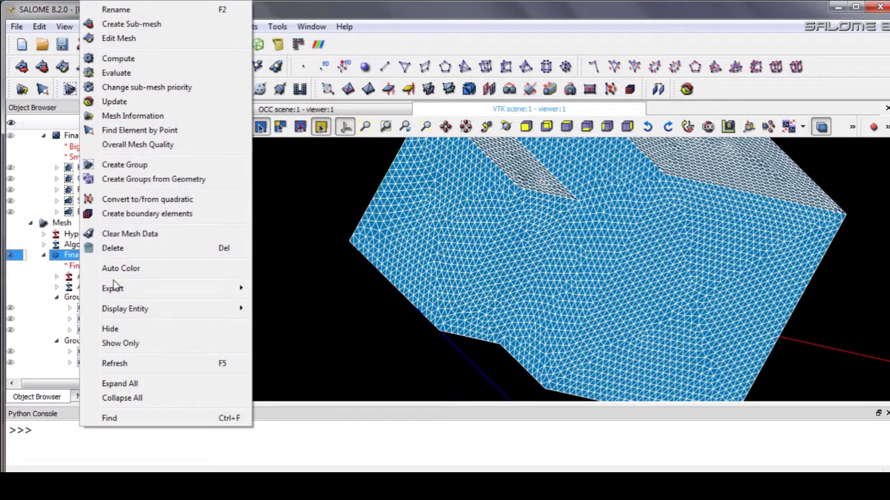
mouse_move(119, 291)
left_click(285, 305)
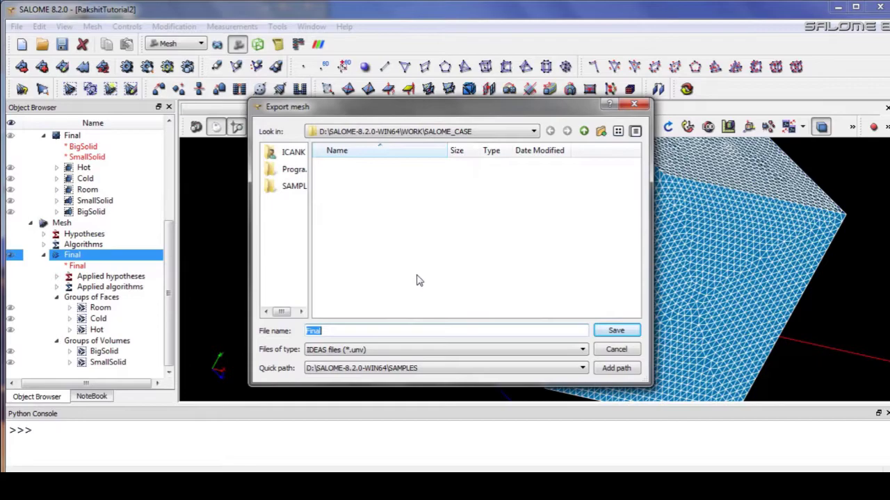
left_click(584, 130)
left_click(373, 204)
double_click(373, 204)
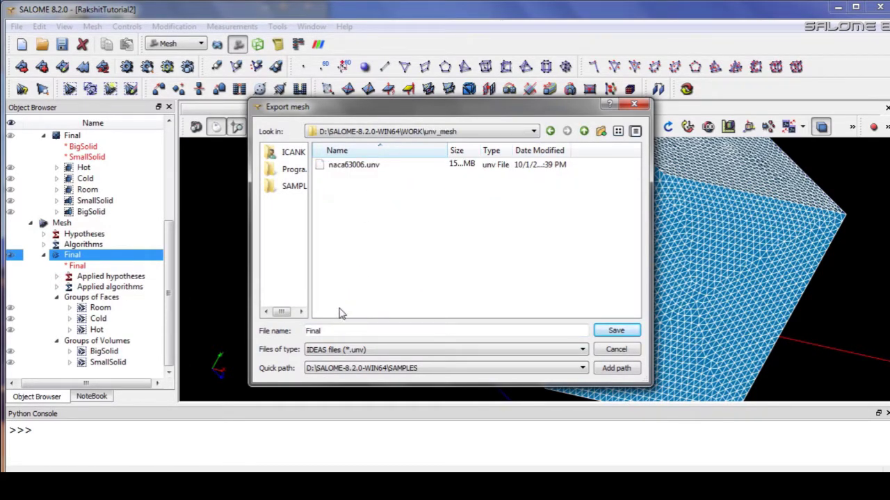
left_click_drag(322, 332, 243, 331)
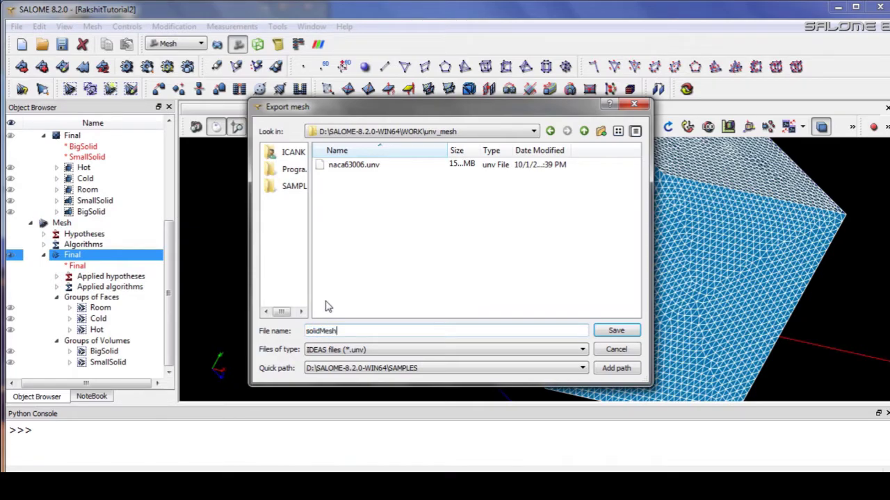
left_click(617, 331)
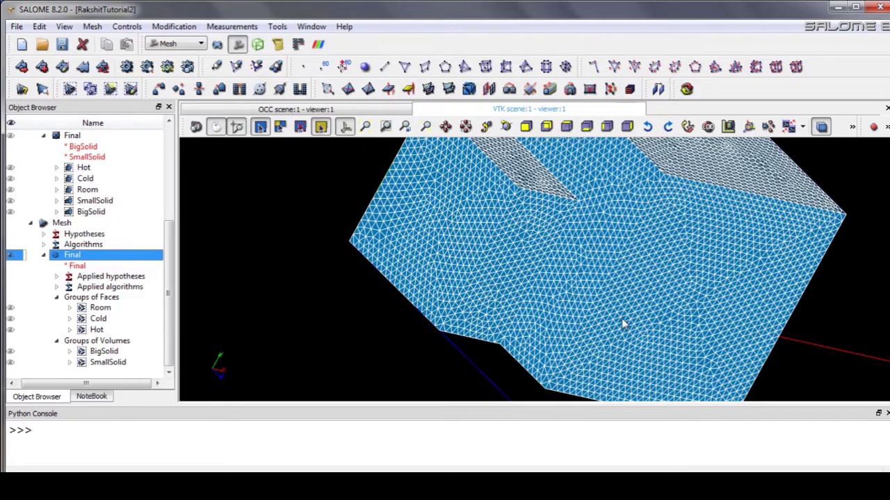
left_click_drag(639, 261, 503, 296)
right_click_drag(502, 296, 567, 296, "ctrl")
mouse_move(625, 283)
right_mouse_down("ctrl")
mouse_move(681, 319)
mouse_move(591, 306)
mouse_move(599, 264)
mouse_move(565, 242)
mouse_move(640, 276)
right_mouse_up("ctrl")
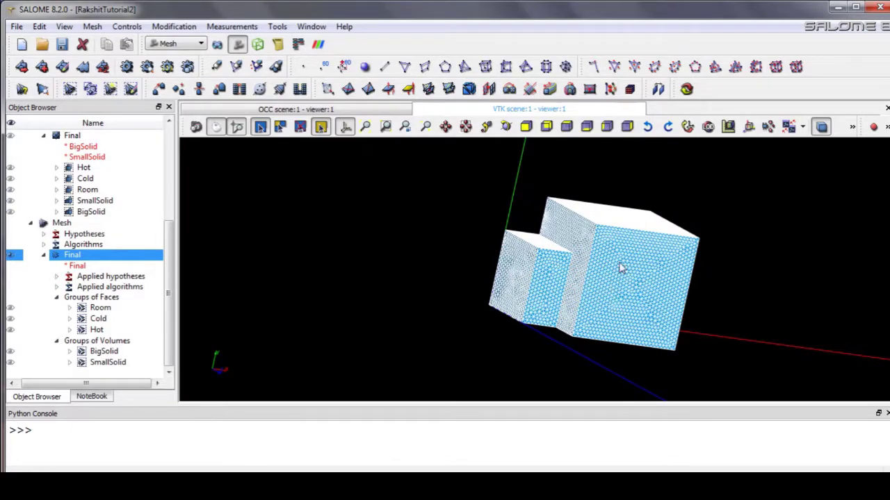